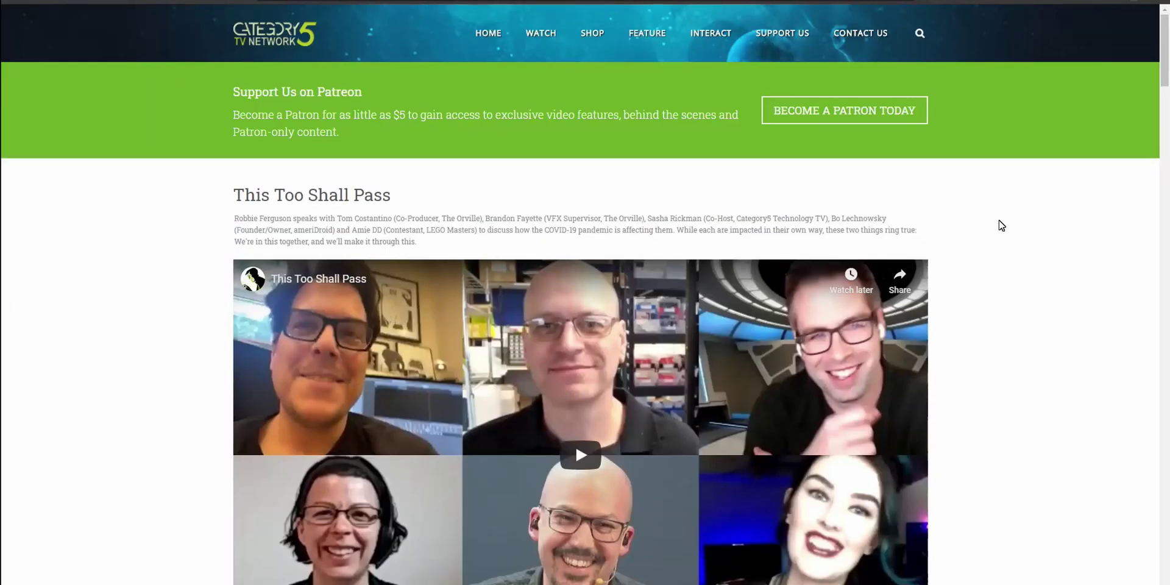
# Search Category5.TV for pi-hole and open the Episode 599 'Block Ads And Porn Using A Single-Board Computer' page
pyautogui.click(922, 37)
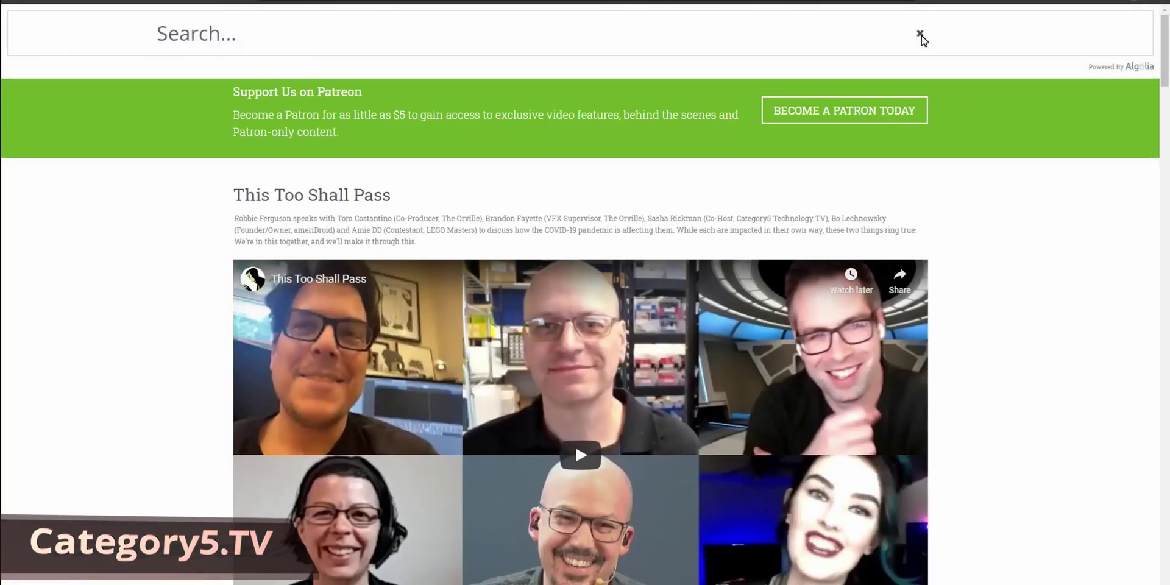
pyautogui.write('pi-hole')
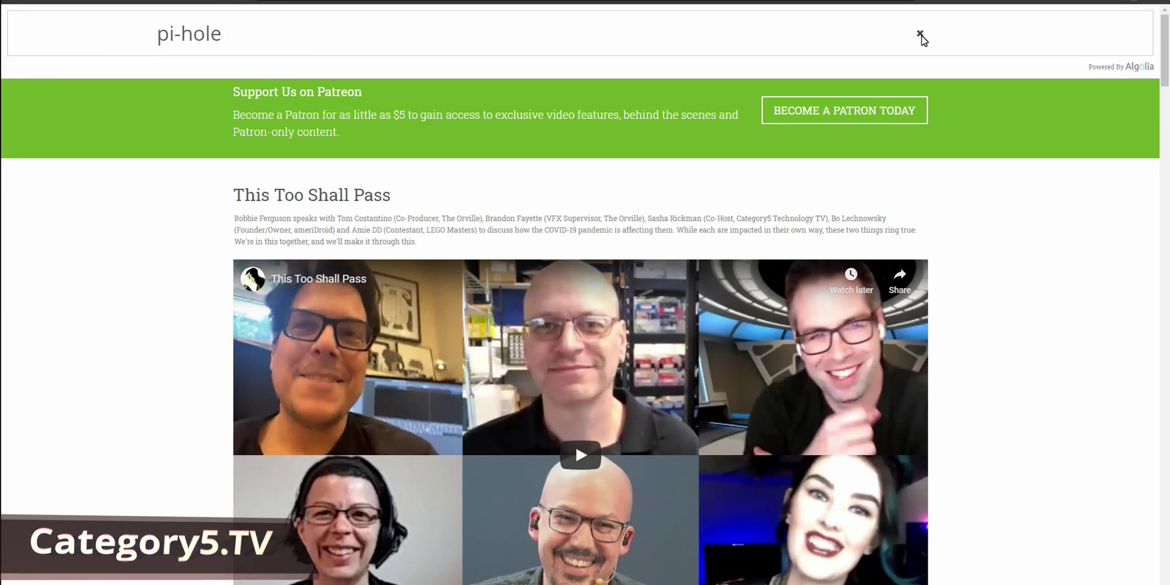
pyautogui.press('Return')
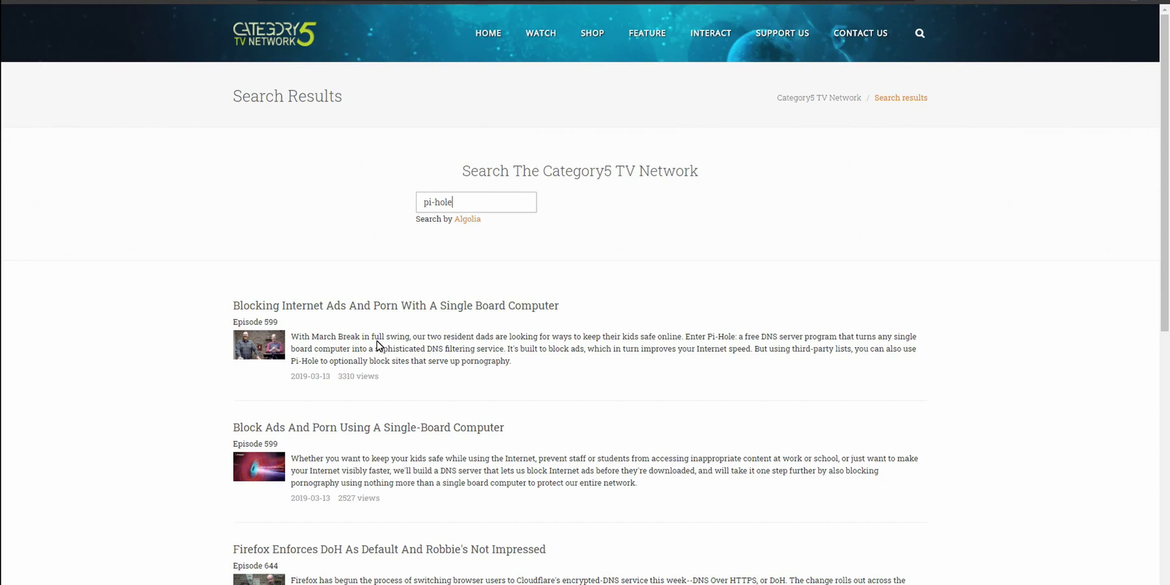
pyautogui.scroll(-1, 360, 403)
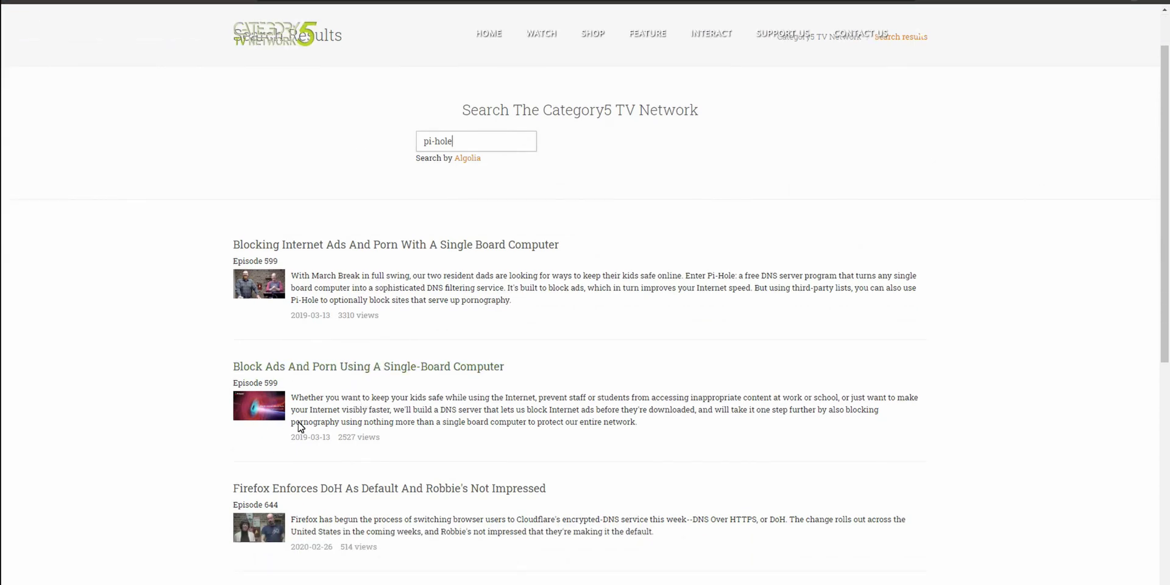
pyautogui.click(372, 368)
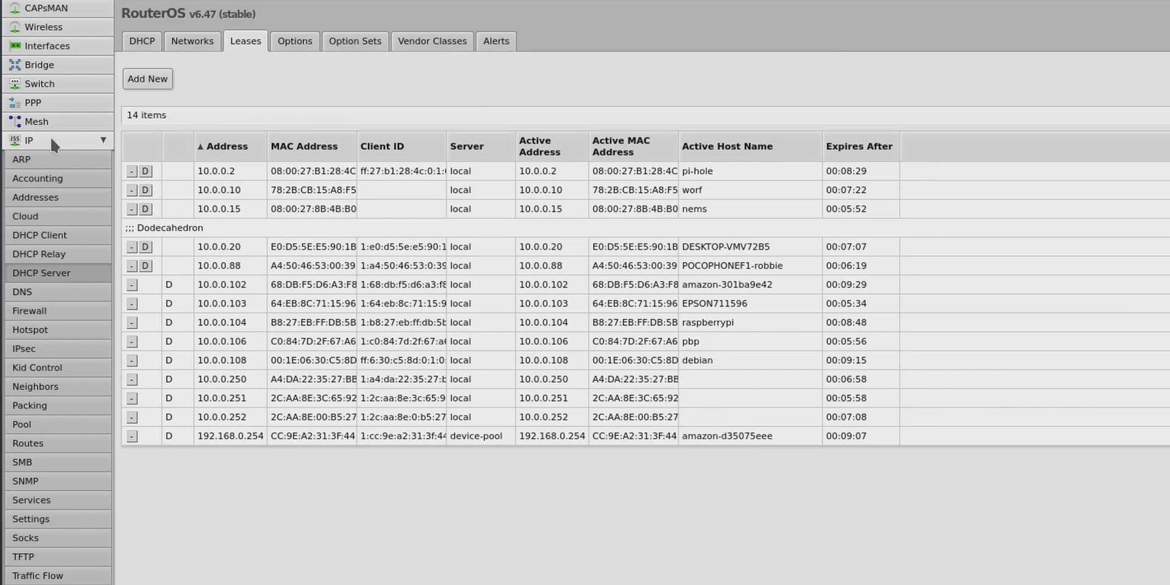
# Review the two dynamic servers in IP > DNS, then bring up the DHCP Client list
pyautogui.click(75, 294)
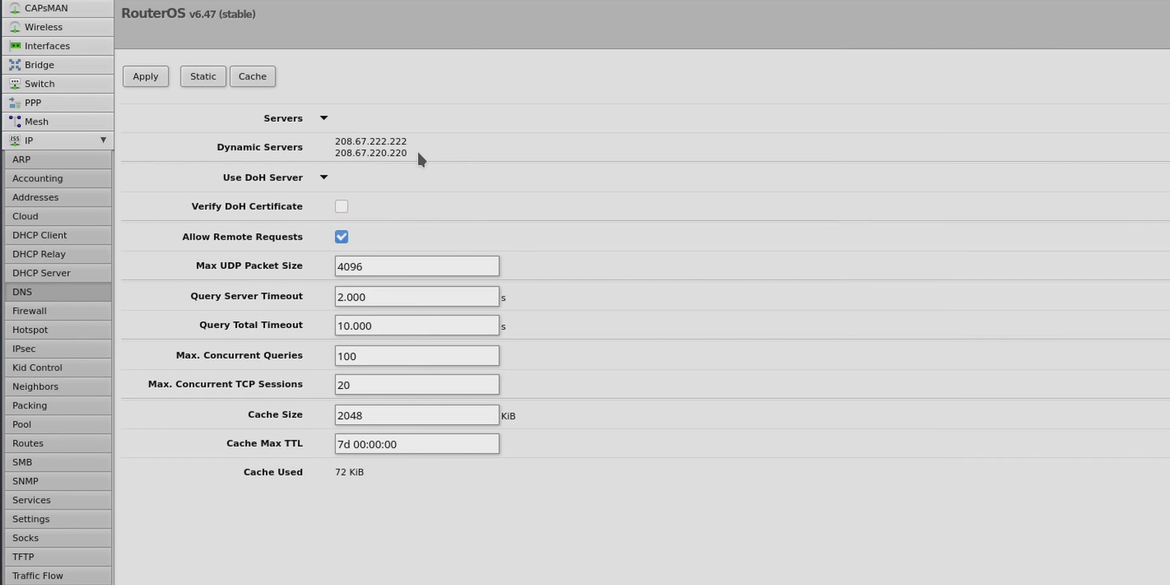
pyautogui.moveTo(418, 154); pyautogui.dragTo(333, 146)
pyautogui.click(73, 235)
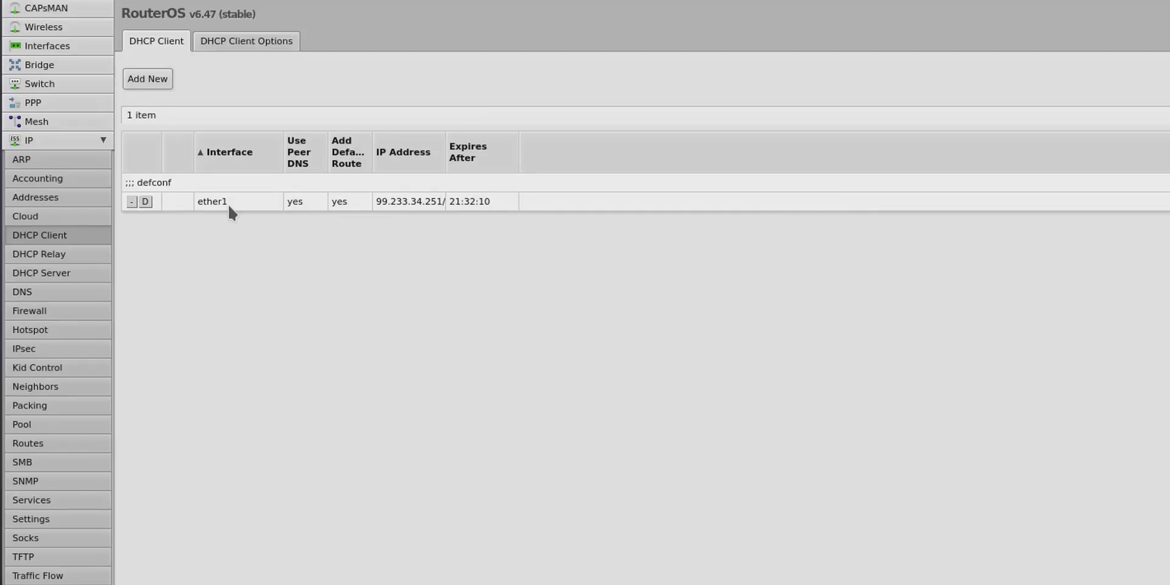
# Disable Use Peer DNS on the ether1 DHCP client and confirm DNS shows no dynamic servers
pyautogui.click(229, 206)
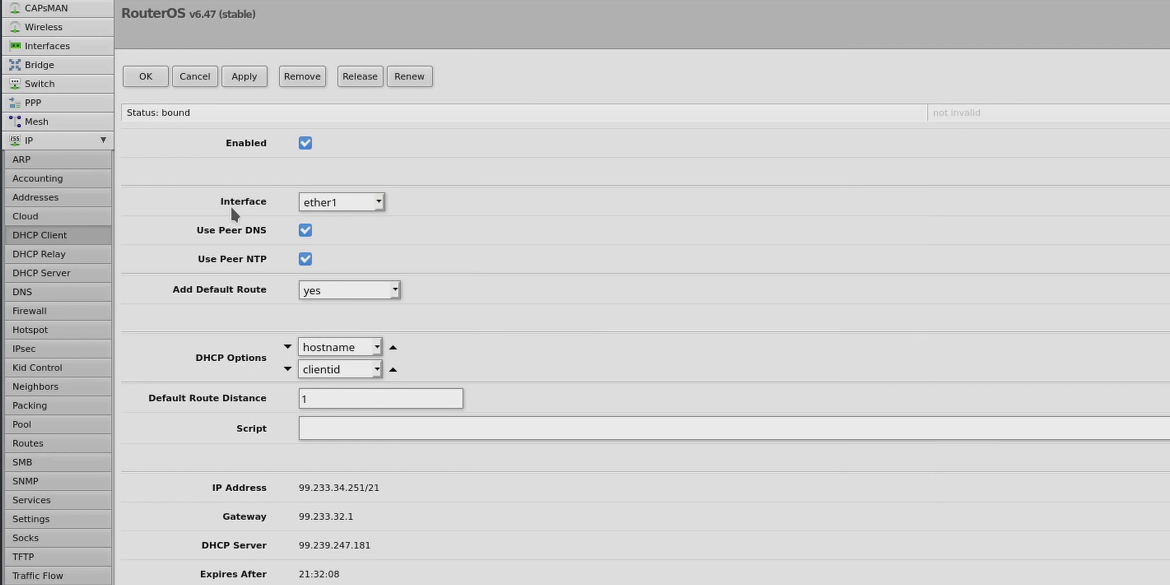
pyautogui.click(311, 231)
pyautogui.click(140, 77)
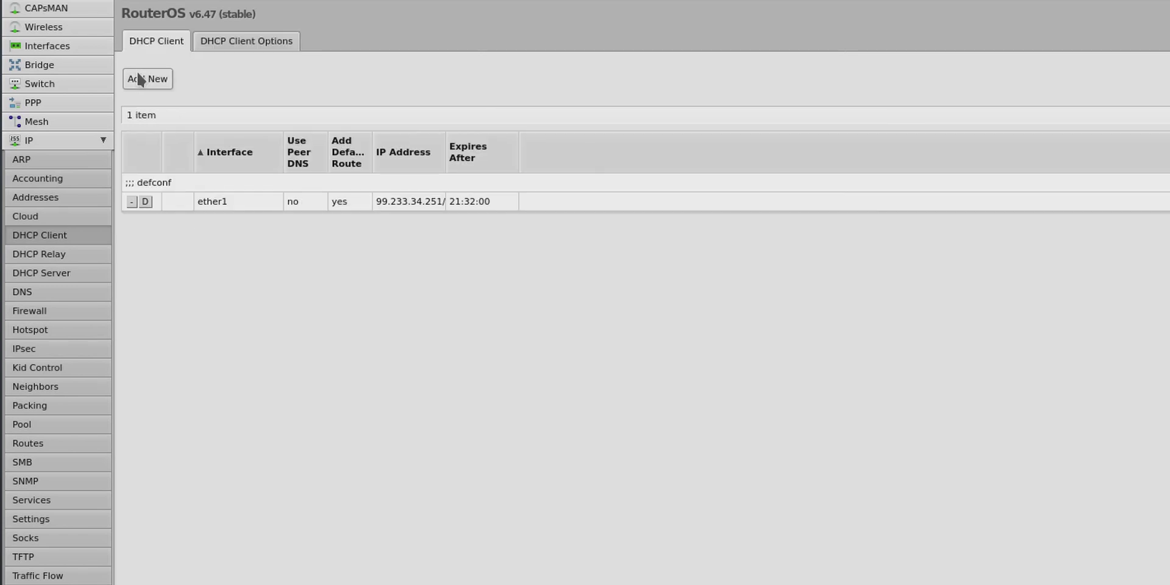
pyautogui.click(46, 309)
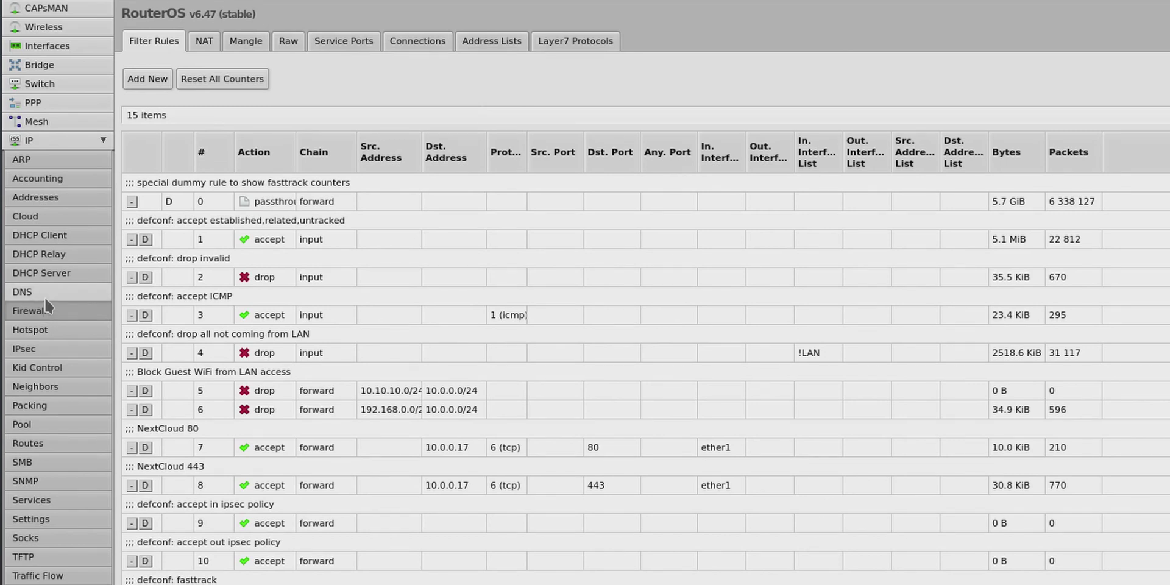
pyautogui.click(45, 298)
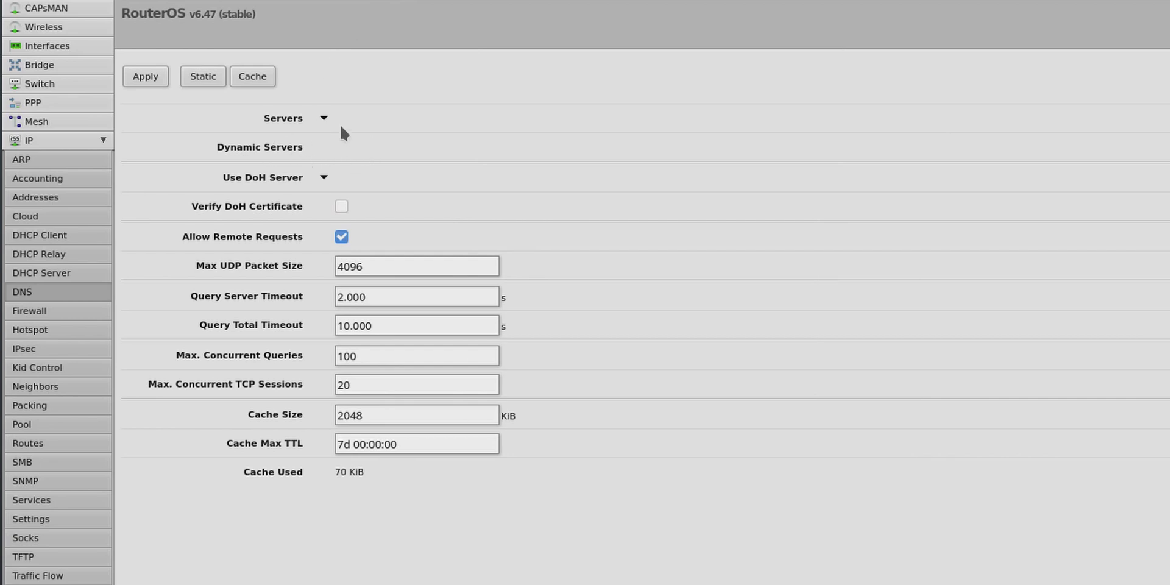
pyautogui.click(323, 119)
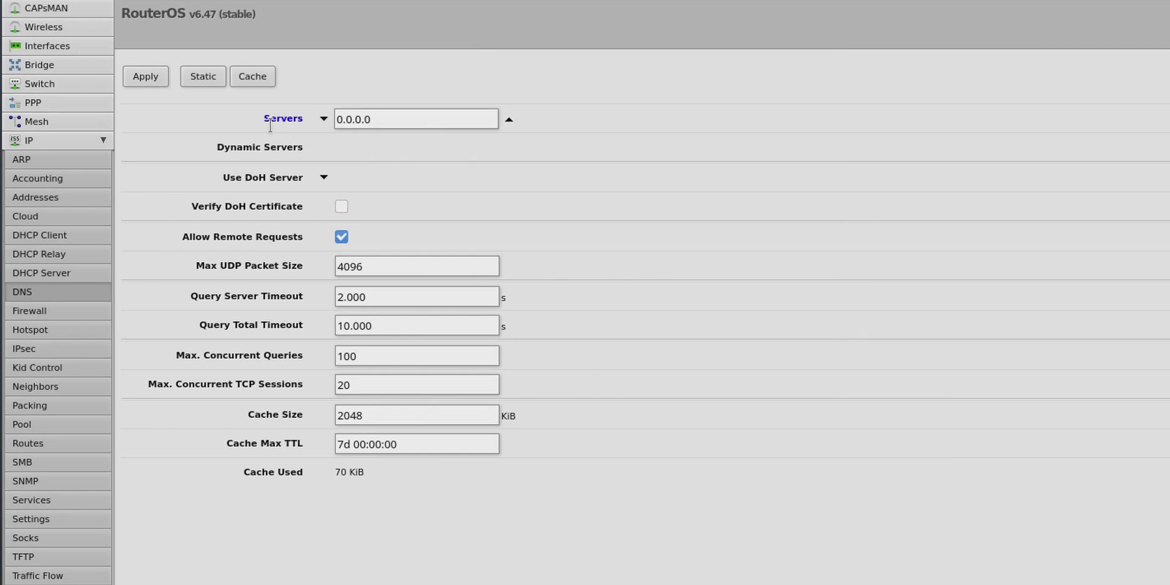
pyautogui.press('BackSpace')
pyautogui.press('BackSpace')
pyautogui.press('BackSpace')
pyautogui.press('BackSpace')
pyautogui.write('10.0.0.')
pyautogui.write('2')
pyautogui.click(152, 81)
pyautogui.click(515, 122)
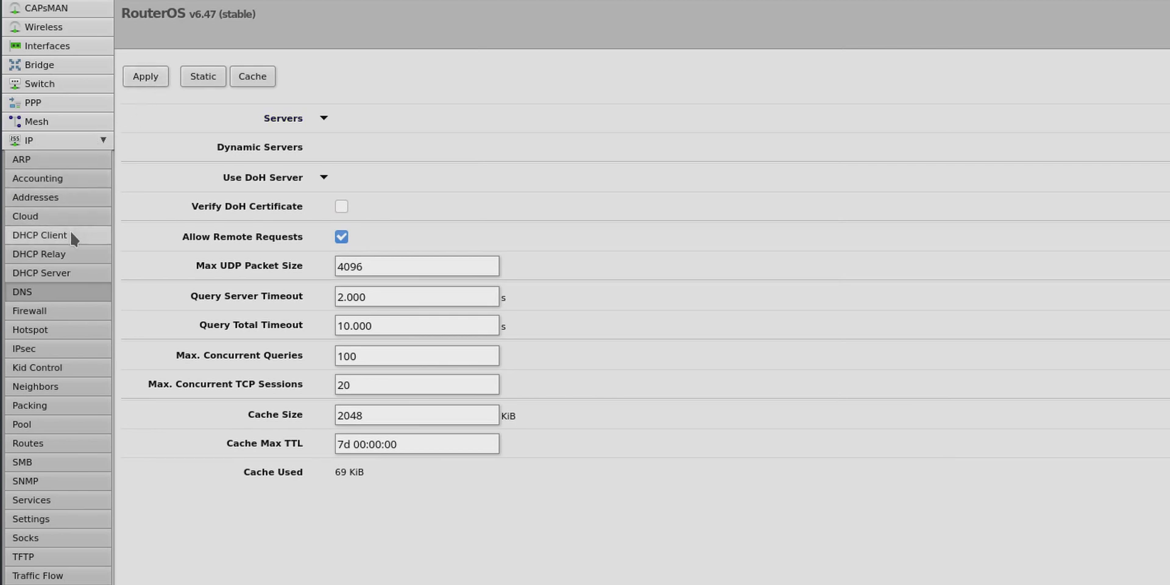
# Re-enable Use Peer DNS on ether1 and confirm dynamic servers 208.67.222.222 and 208.67.220.220 return
pyautogui.click(70, 233)
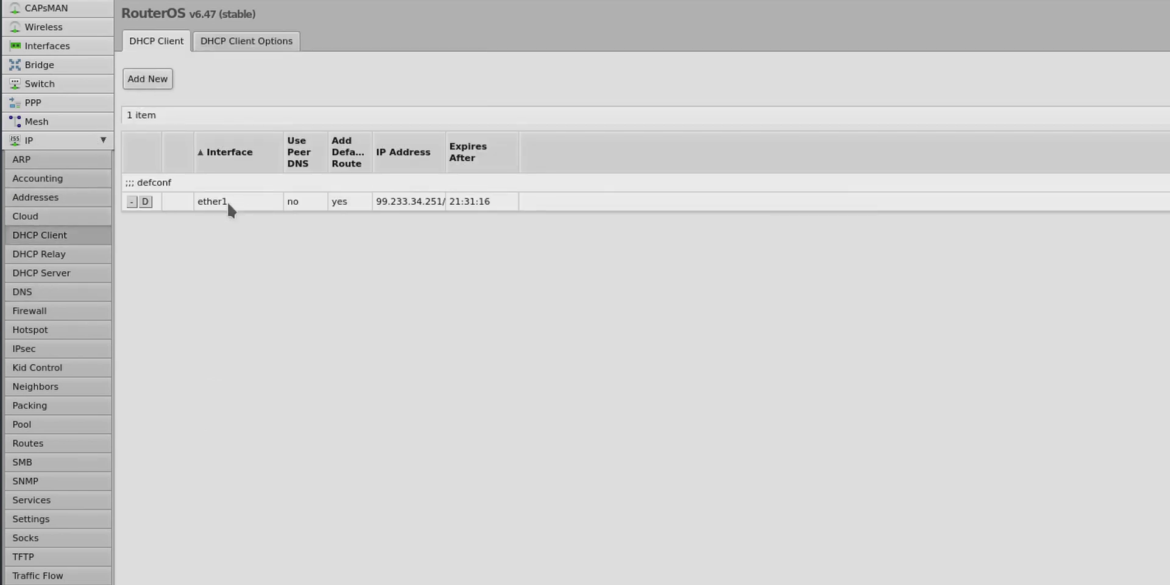
pyautogui.click(227, 200)
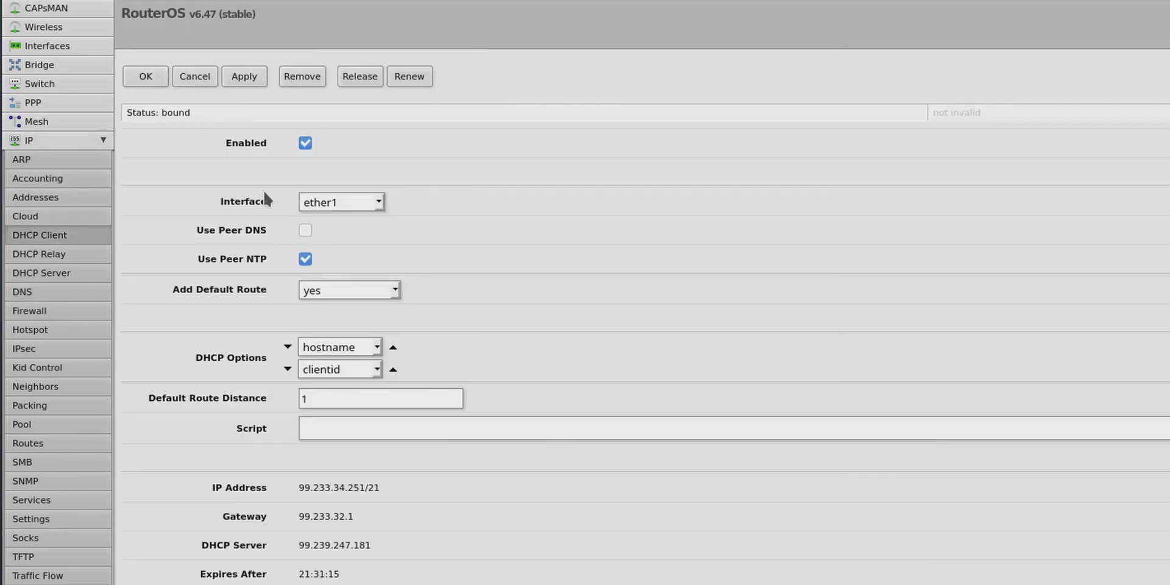
pyautogui.click(303, 231)
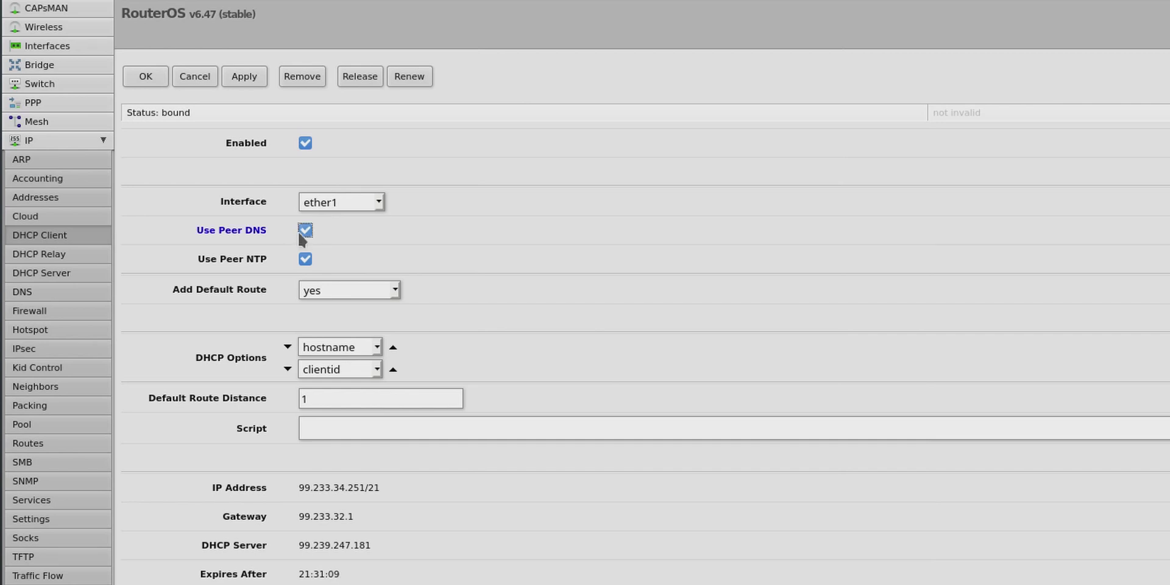
pyautogui.click(142, 85)
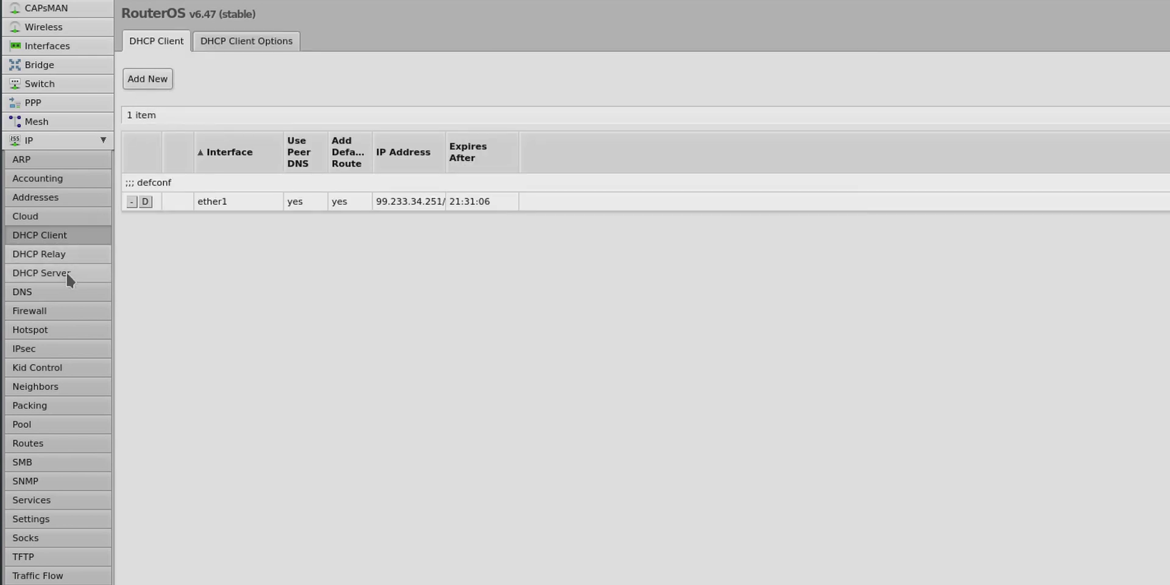
pyautogui.click(45, 295)
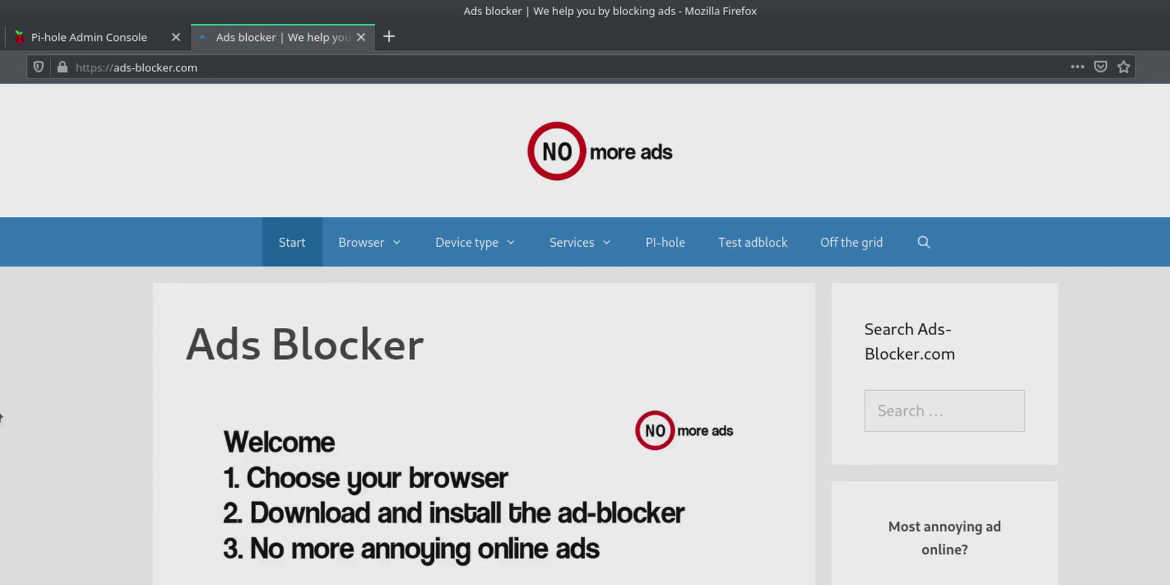
# Scroll through the ads-blocker.com page and return to its welcome section at the top
pyautogui.scroll(-1, 0, 417)
pyautogui.scroll(-2, 0, 418)
pyautogui.scroll(-2, 0, 418)
pyautogui.scroll(-2, 0, 418)
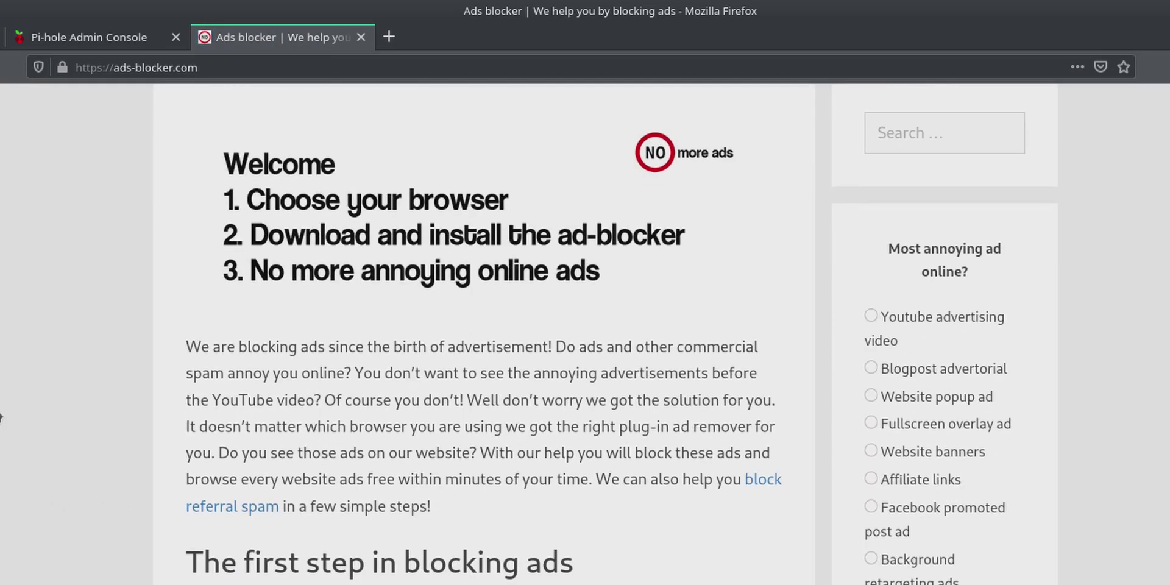
pyautogui.scroll(-2, 0, 417)
pyautogui.scroll(-1, 0, 417)
pyautogui.scroll(-4, 0, 418)
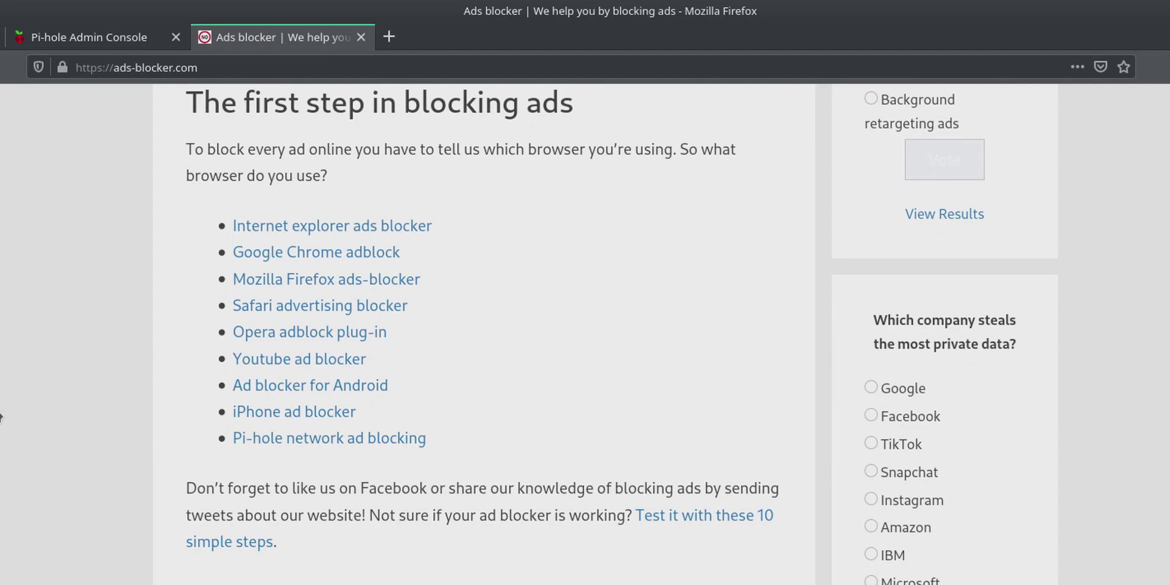
pyautogui.scroll(-1, 0, 417)
pyautogui.scroll(-3, 0, 418)
pyautogui.scroll(2, 0, 418)
pyautogui.scroll(4, 0, 418)
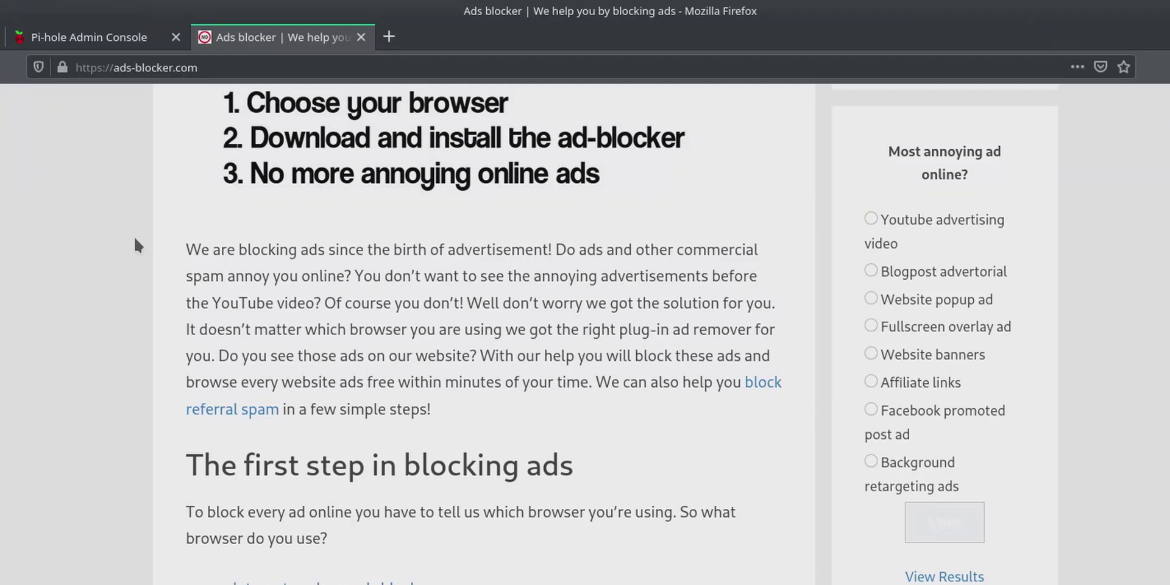
pyautogui.scroll(2, 136, 245)
pyautogui.scroll(1, 137, 245)
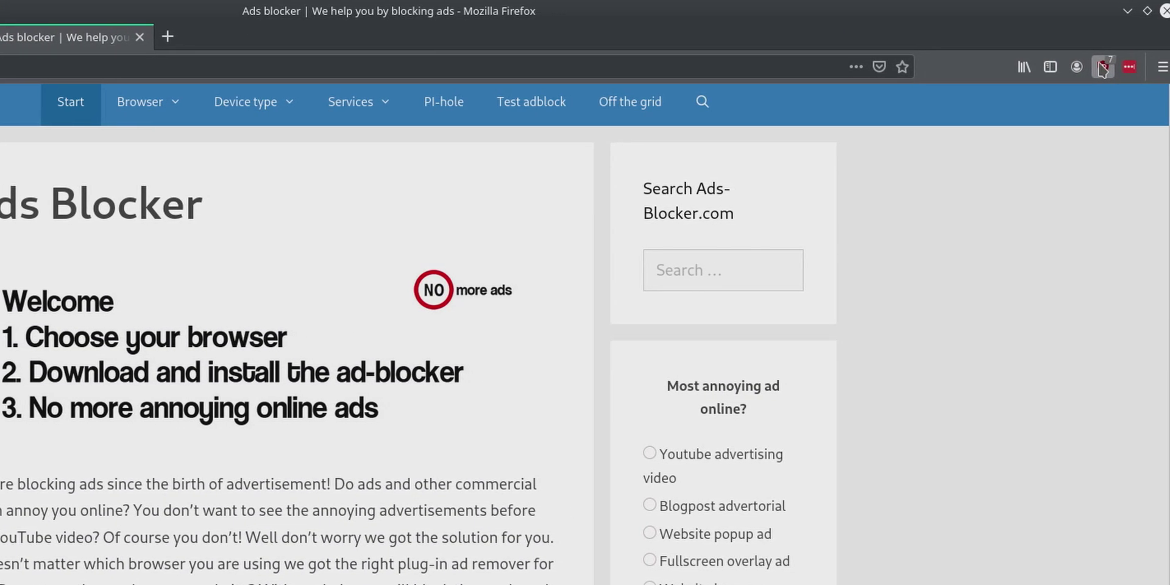
pyautogui.click(1104, 68)
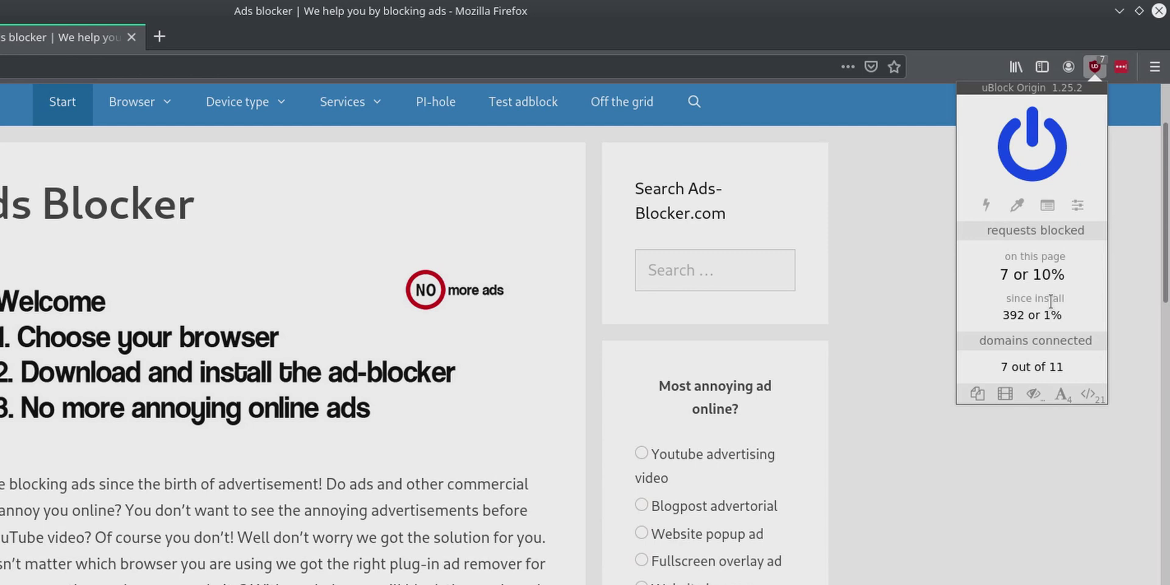
pyautogui.click(1042, 153)
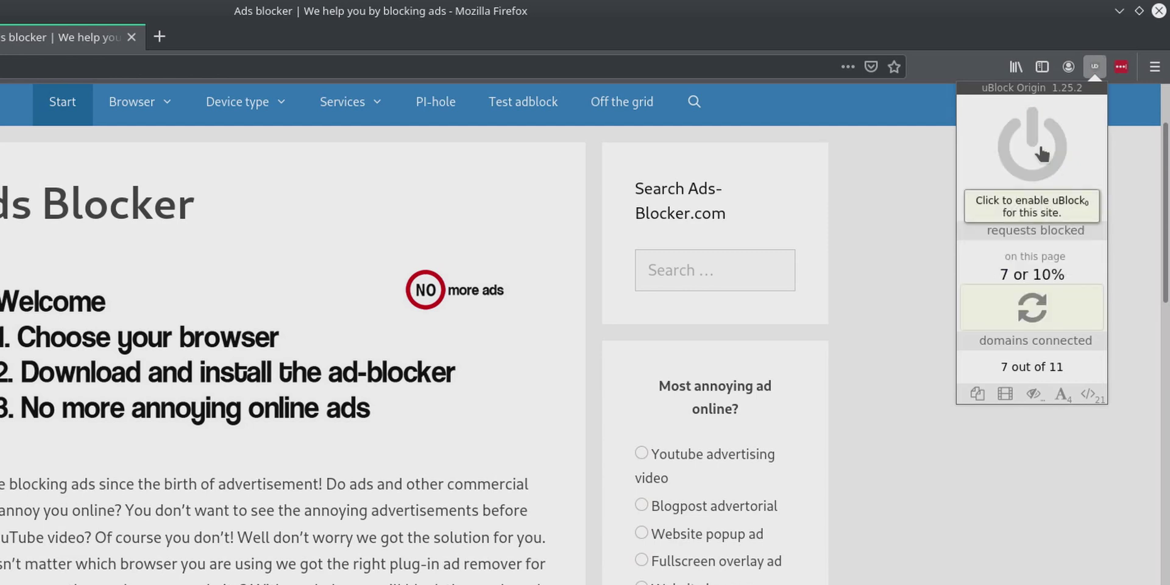
pyautogui.click(901, 336)
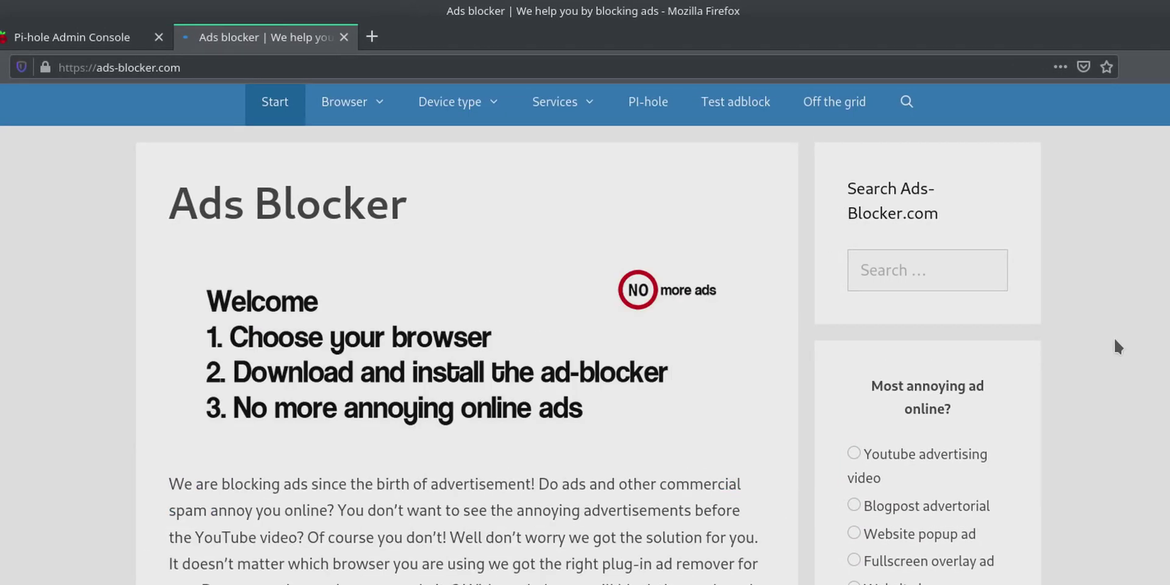
pyautogui.scroll(-3, 1118, 347)
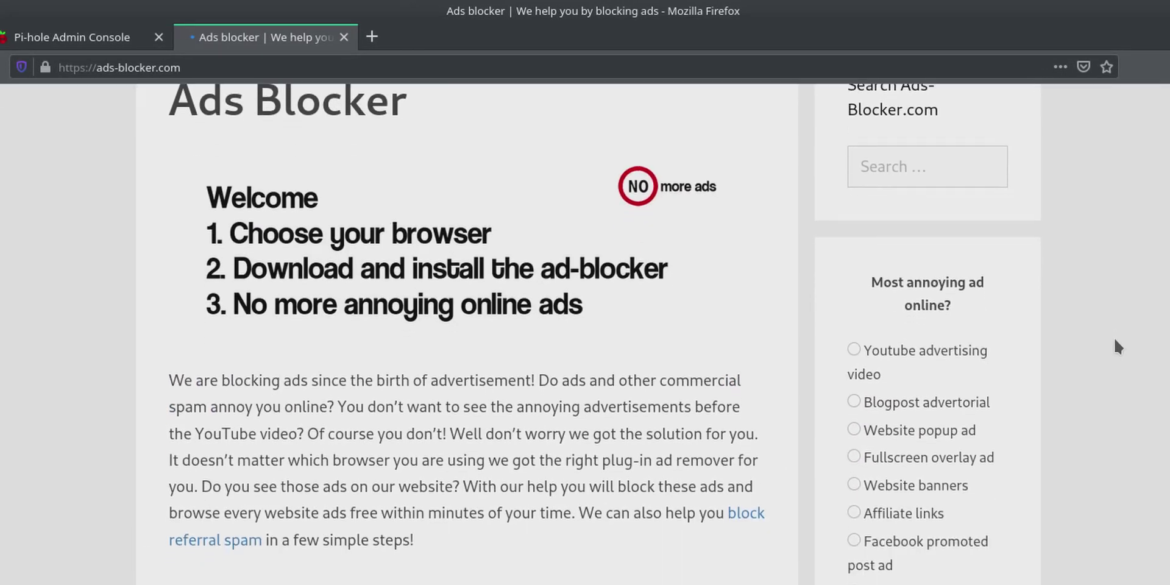
pyautogui.scroll(-3, 1119, 347)
pyautogui.scroll(-2, 1119, 346)
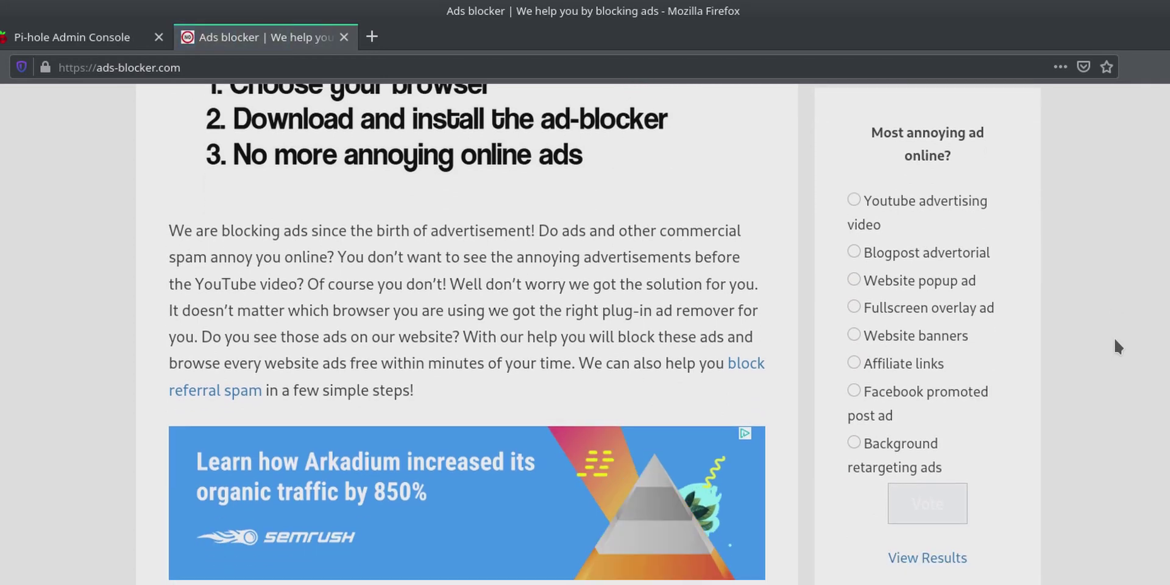
pyautogui.scroll(-2, 1118, 346)
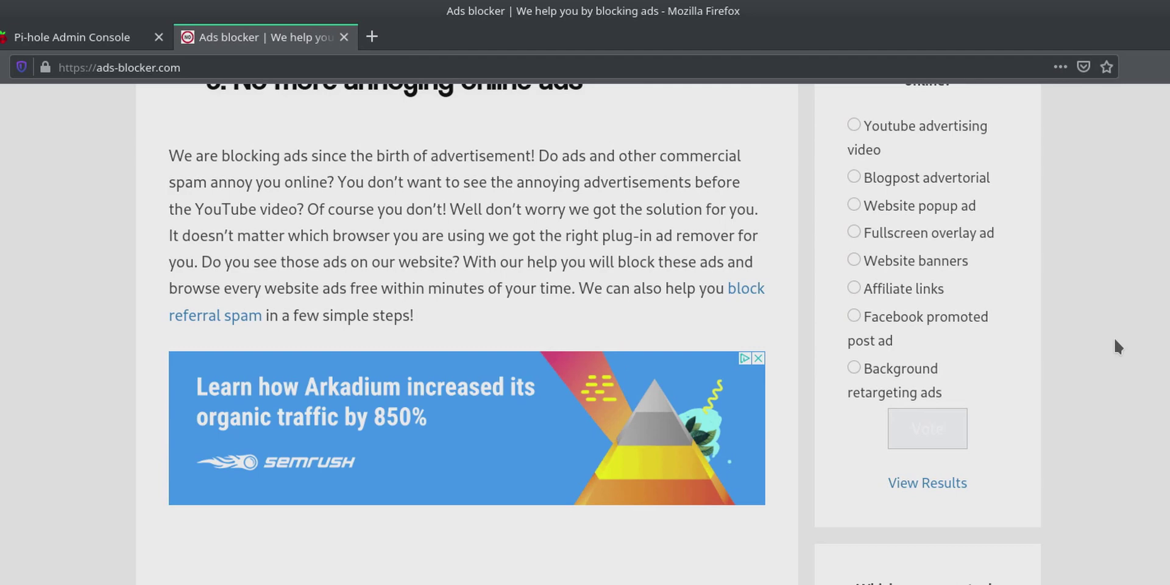
pyautogui.scroll(-3, 1119, 346)
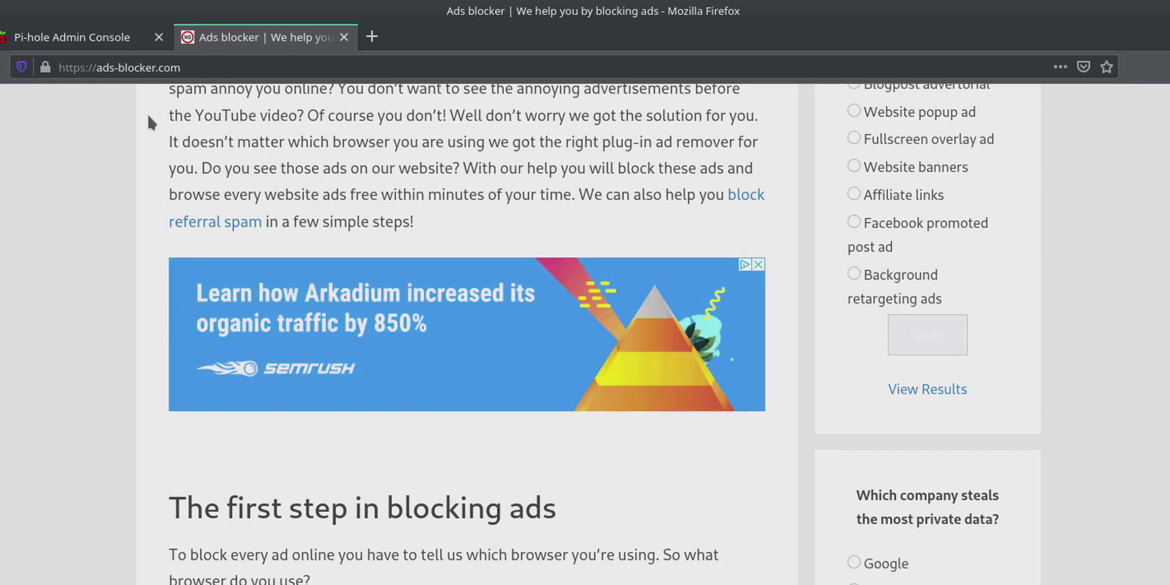
# Back in the MikroTik tab, turn Use Peer DNS off again for the ether1 DHCP client
pyautogui.click(101, 31)
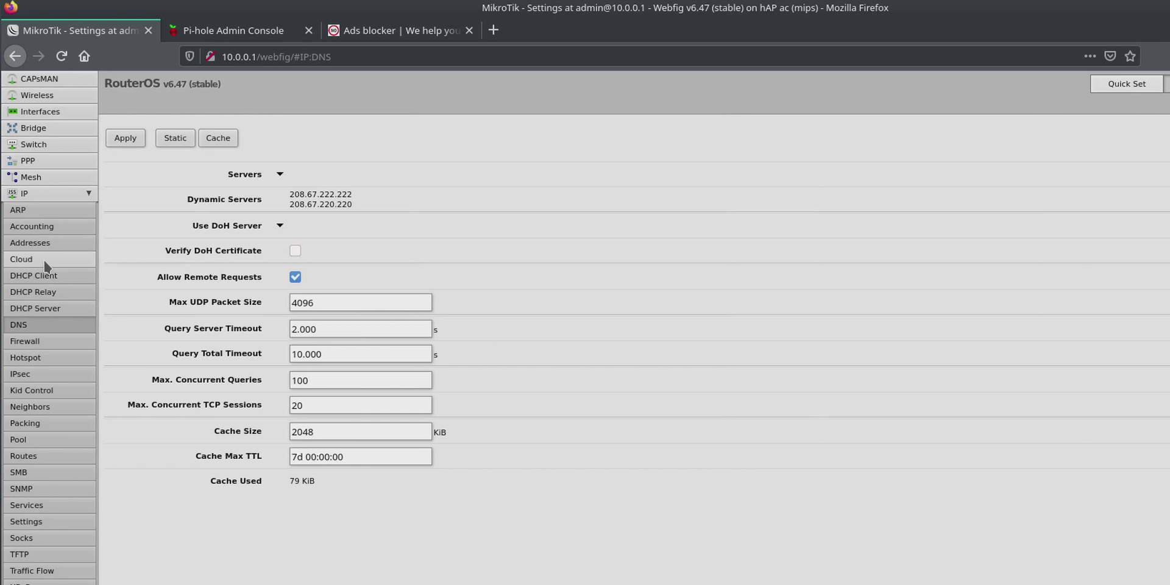
pyautogui.click(50, 278)
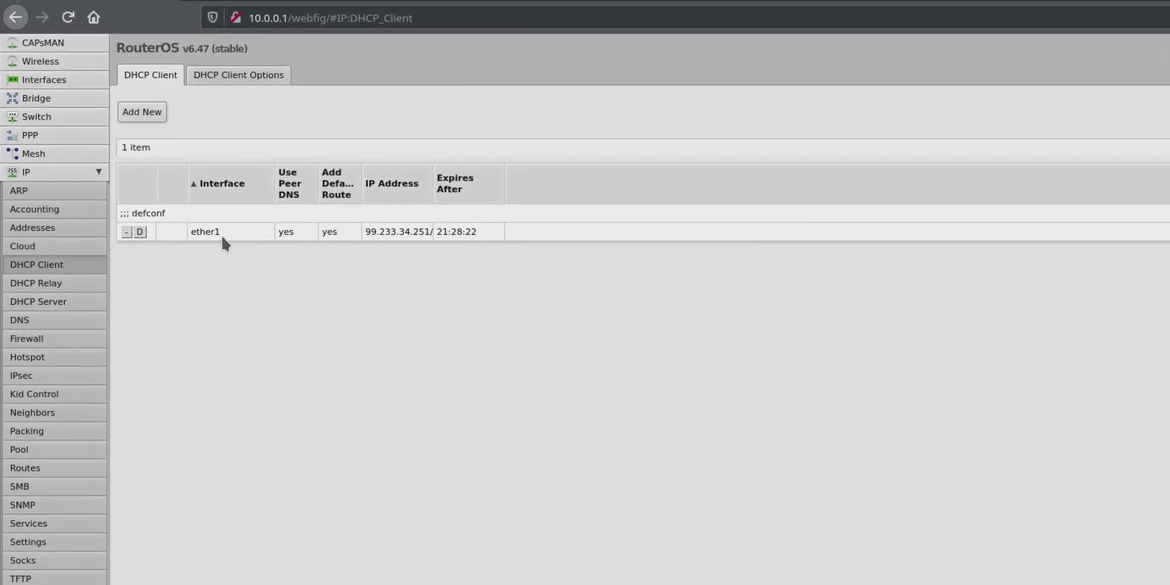
pyautogui.click(225, 232)
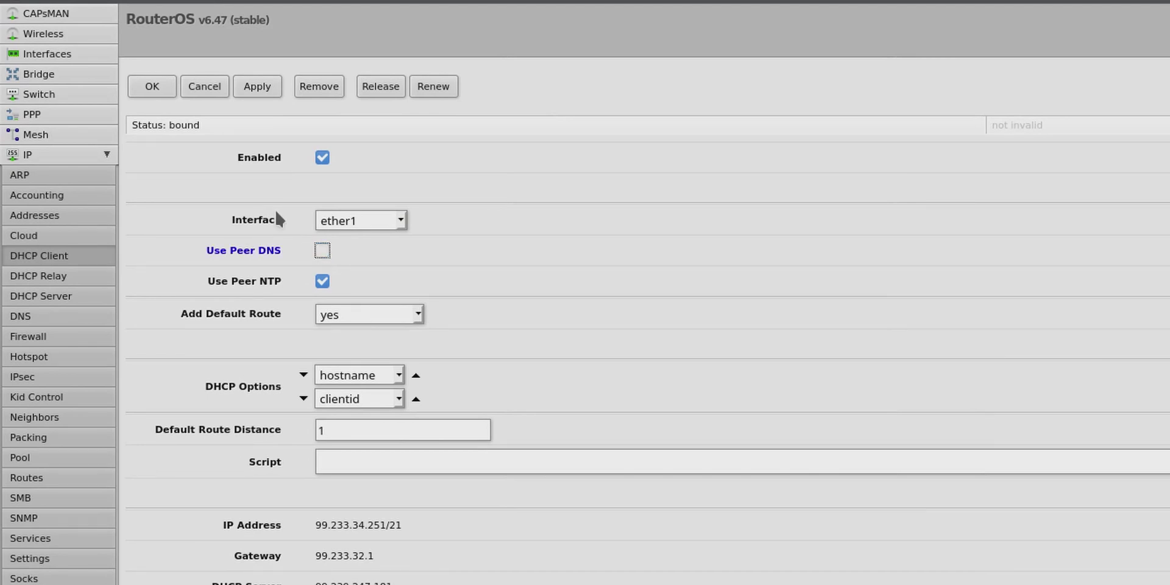
pyautogui.click(152, 88)
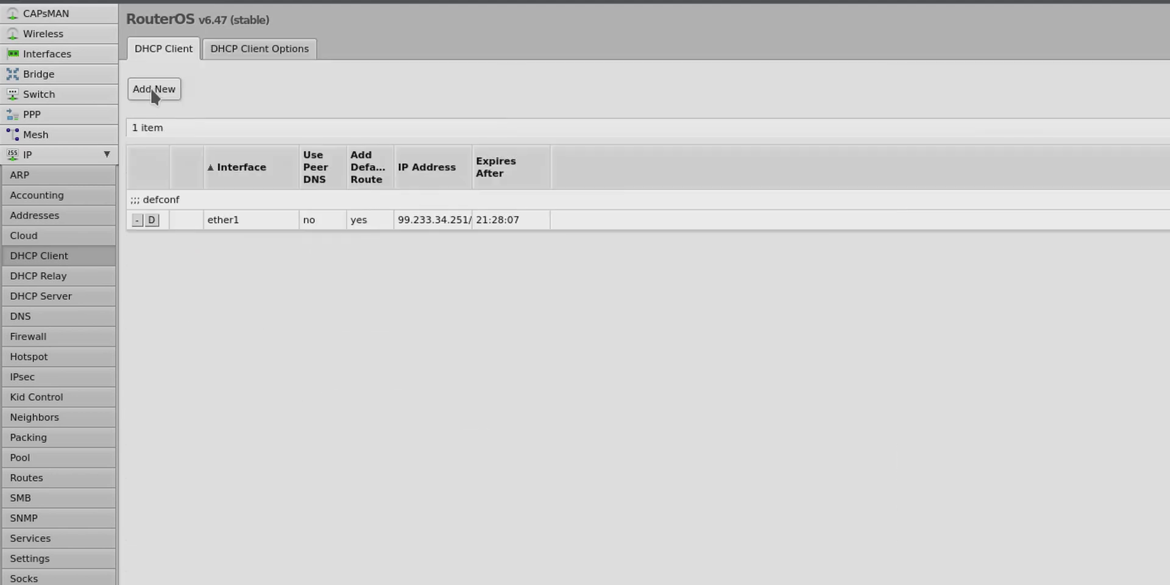
# Set 10.0.0.2 as the router's only DNS server and flush the DNS cache
pyautogui.click(43, 313)
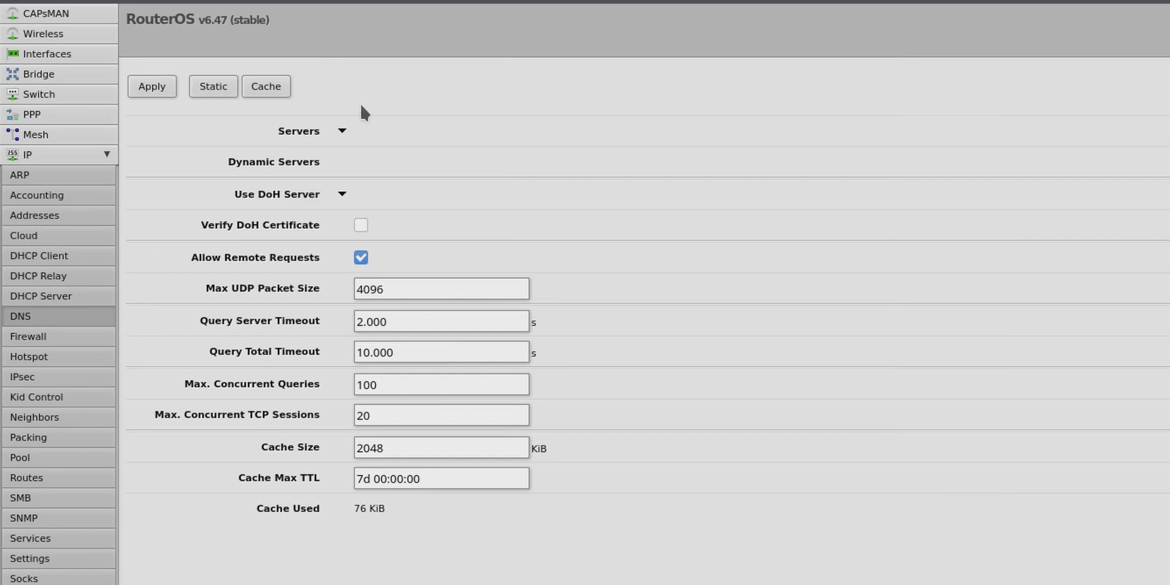
pyautogui.click(342, 131)
pyautogui.write('10.0.0.2')
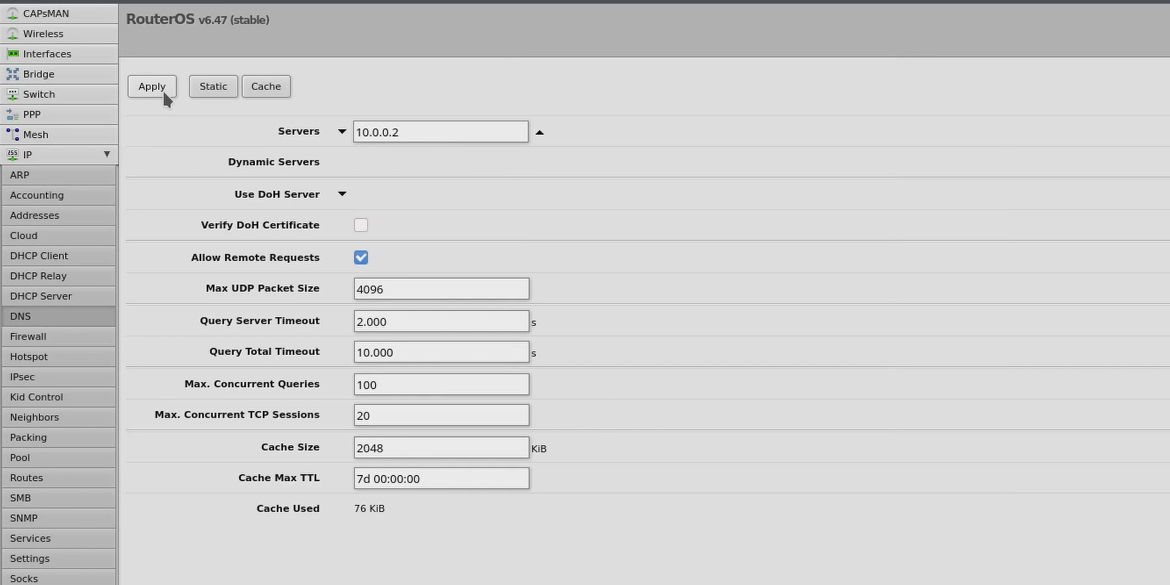
pyautogui.click(279, 86)
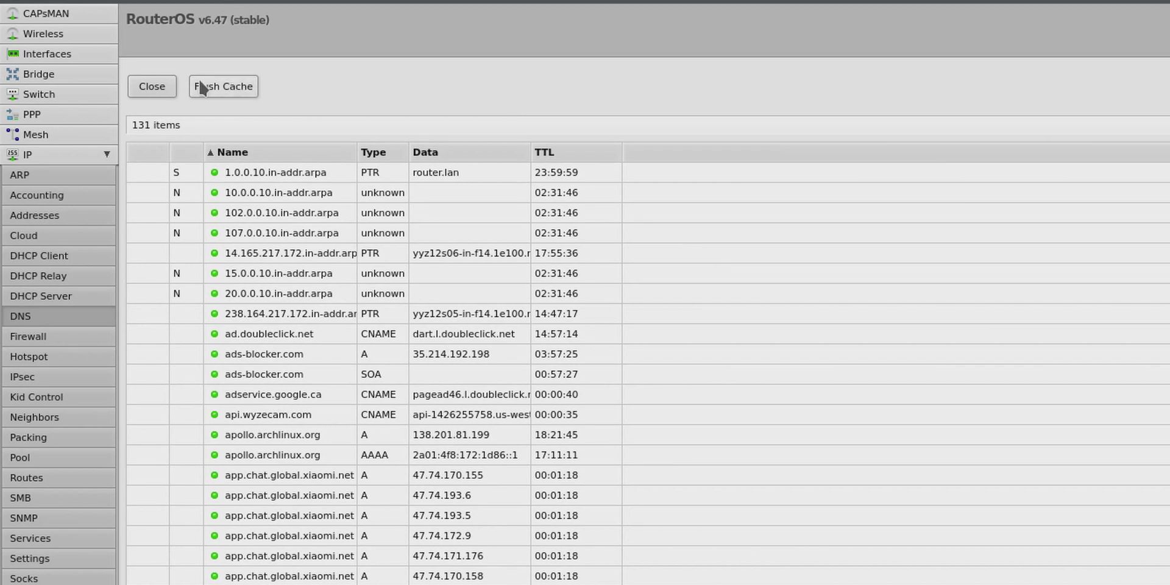
pyautogui.click(201, 87)
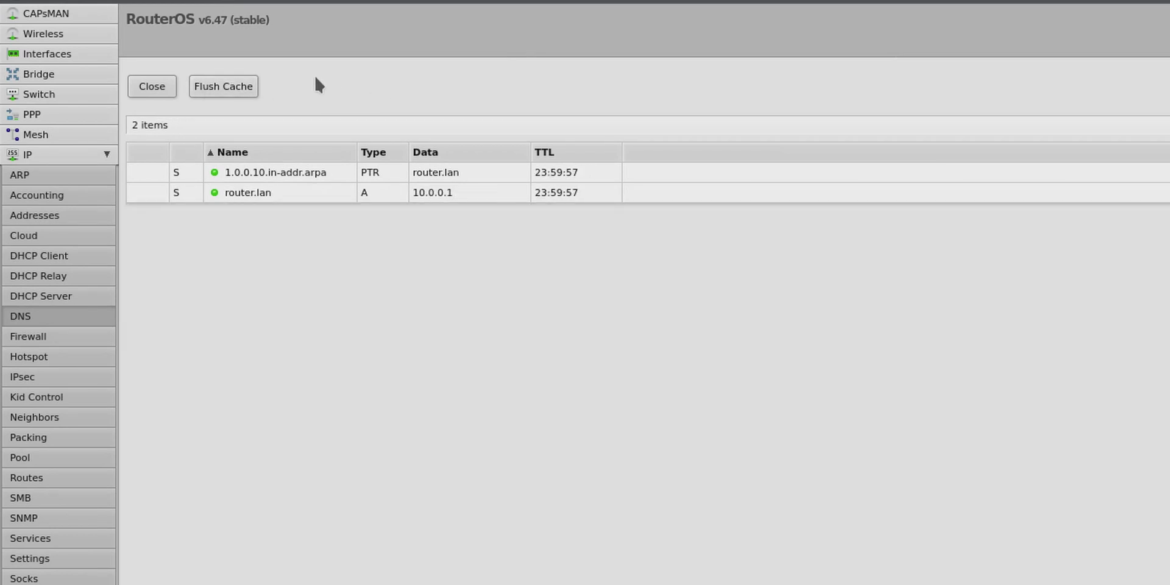
pyautogui.click(152, 88)
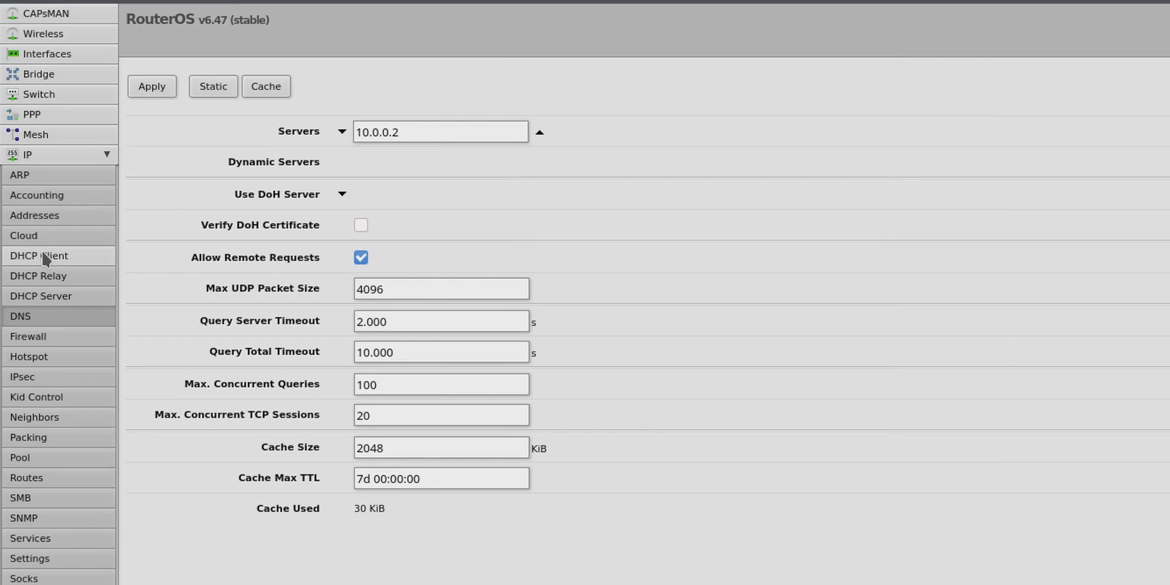
pyautogui.click(49, 298)
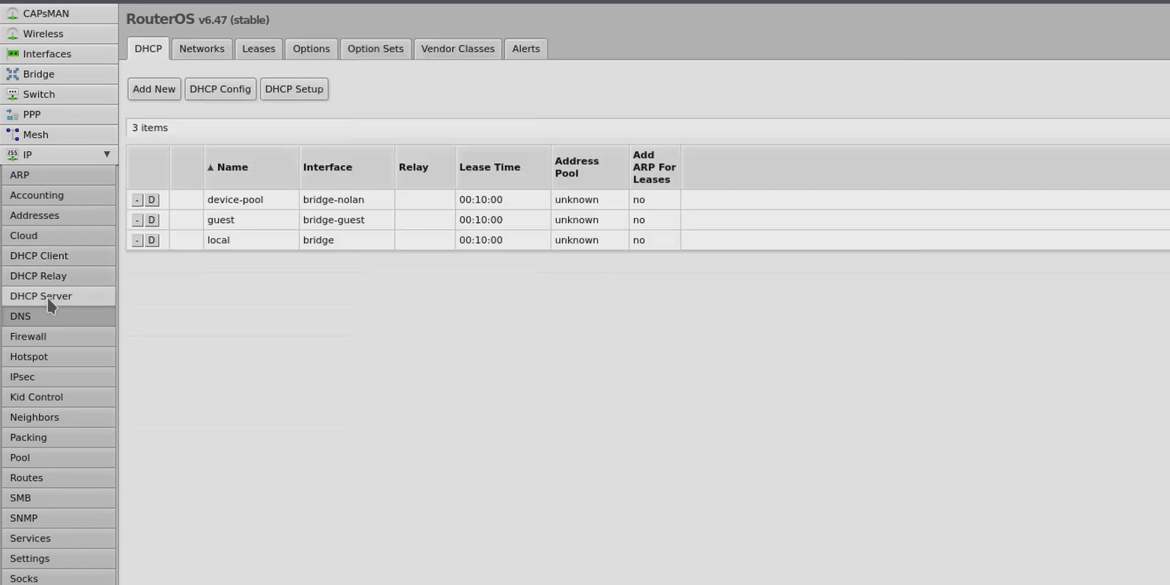
pyautogui.click(204, 49)
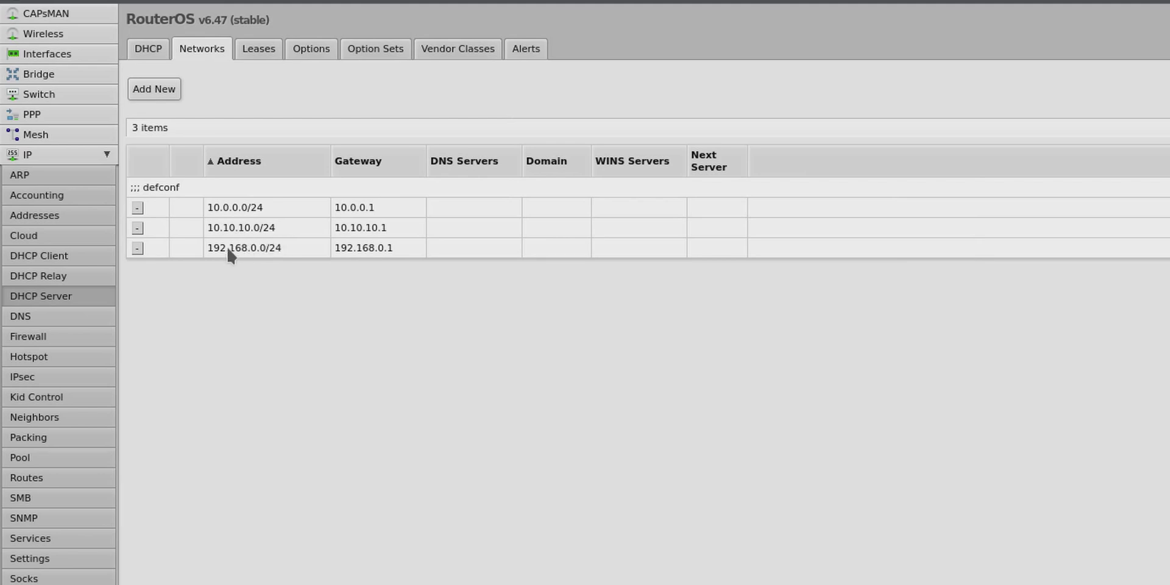
pyautogui.click(233, 207)
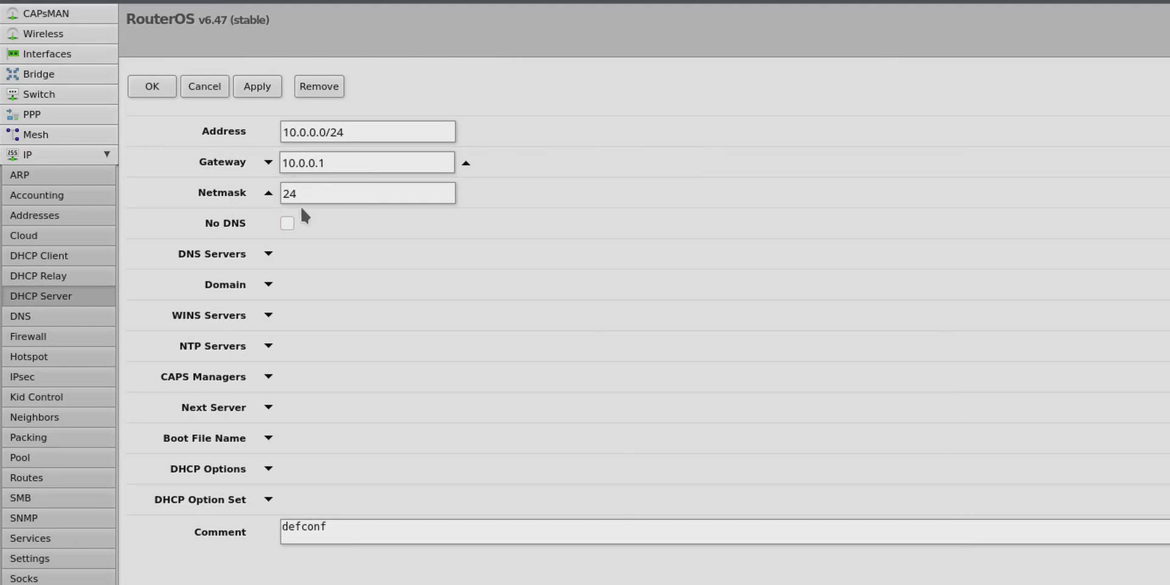
pyautogui.click(268, 254)
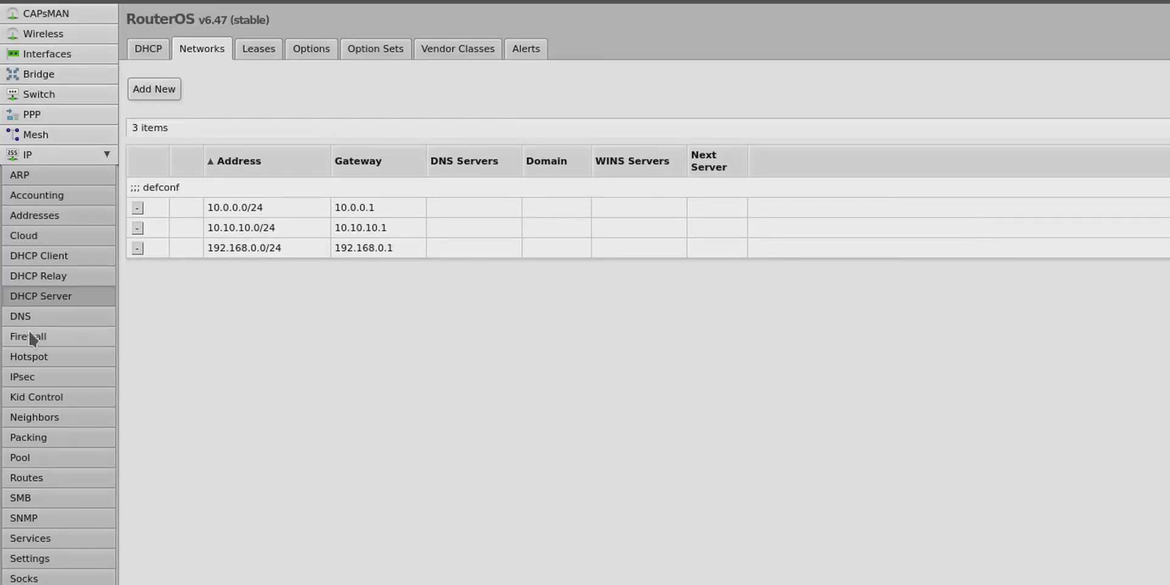
pyautogui.click(36, 312)
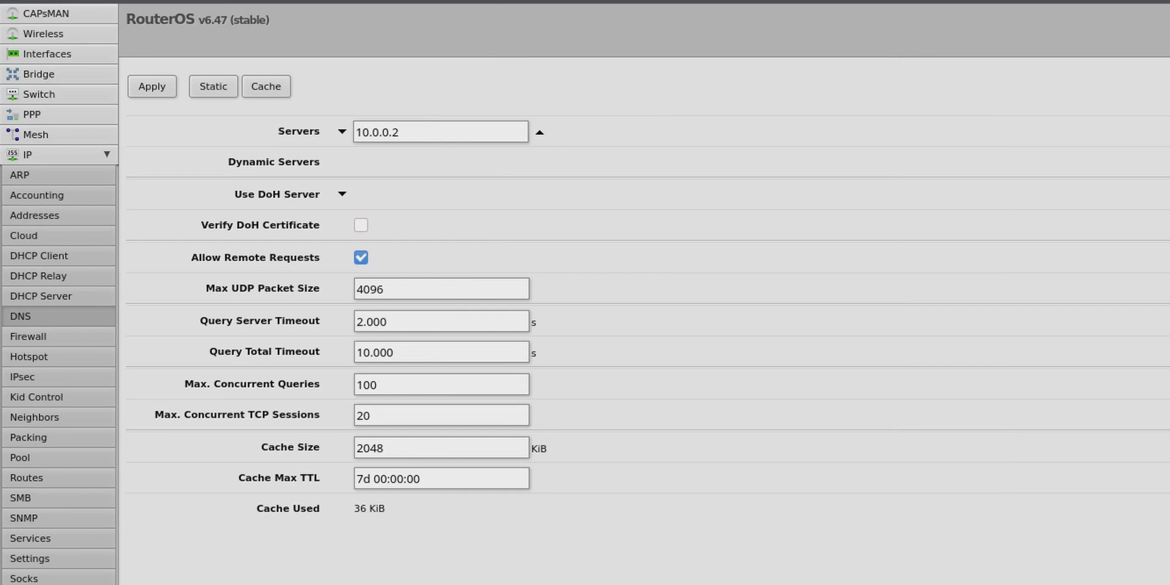
# Reload the ads-blocker.com tab and scroll to the ad slot, now an empty blocked placeholder
pyautogui.click(440, 36)
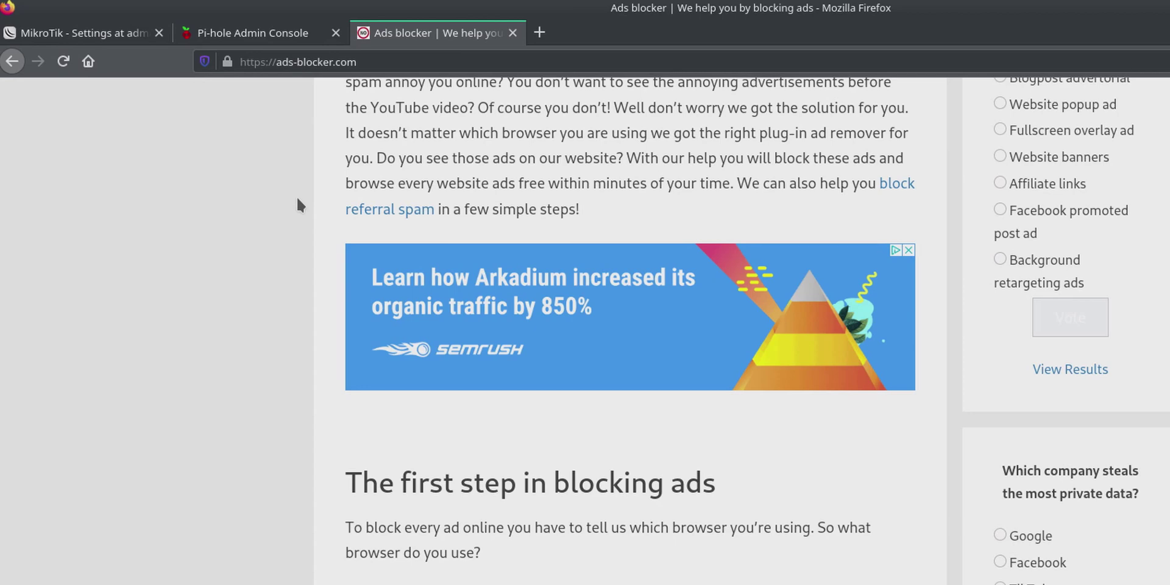
pyautogui.press('F5')
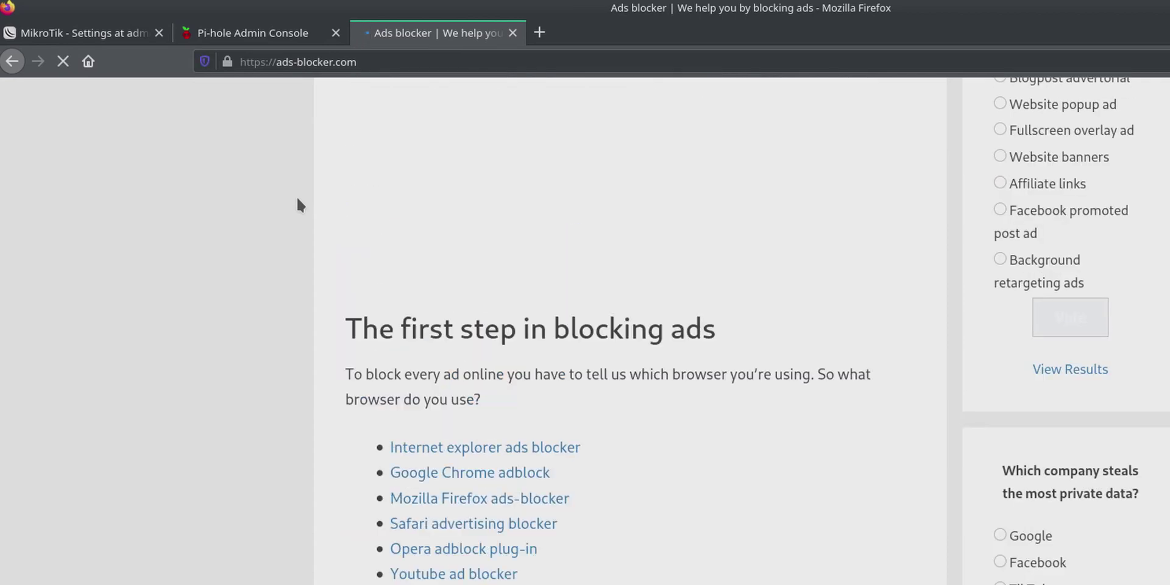
pyautogui.scroll(5, 296, 205)
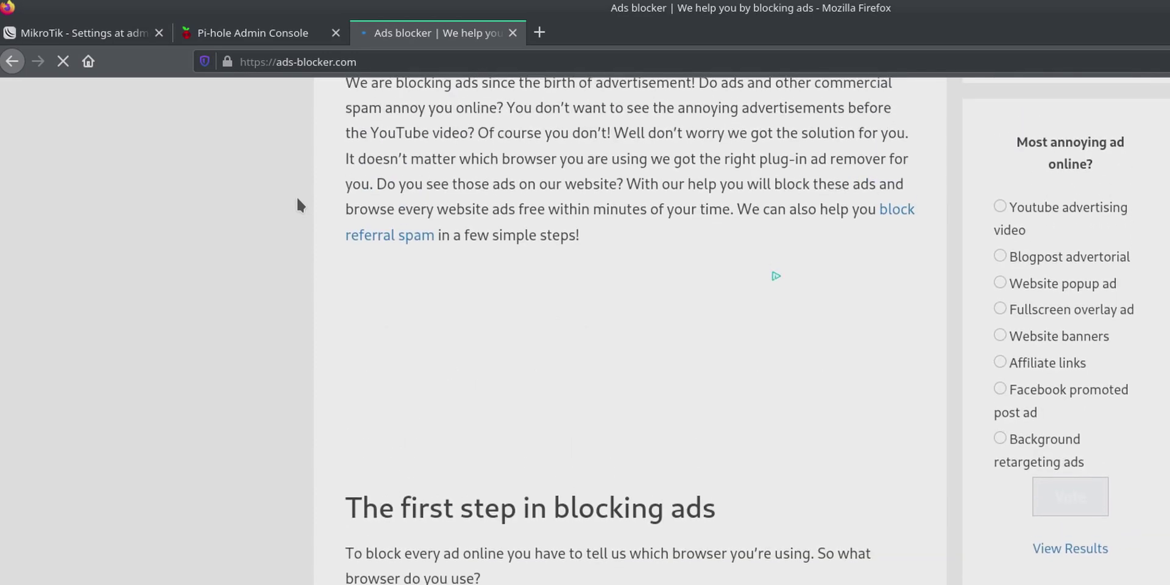
pyautogui.scroll(2, 297, 205)
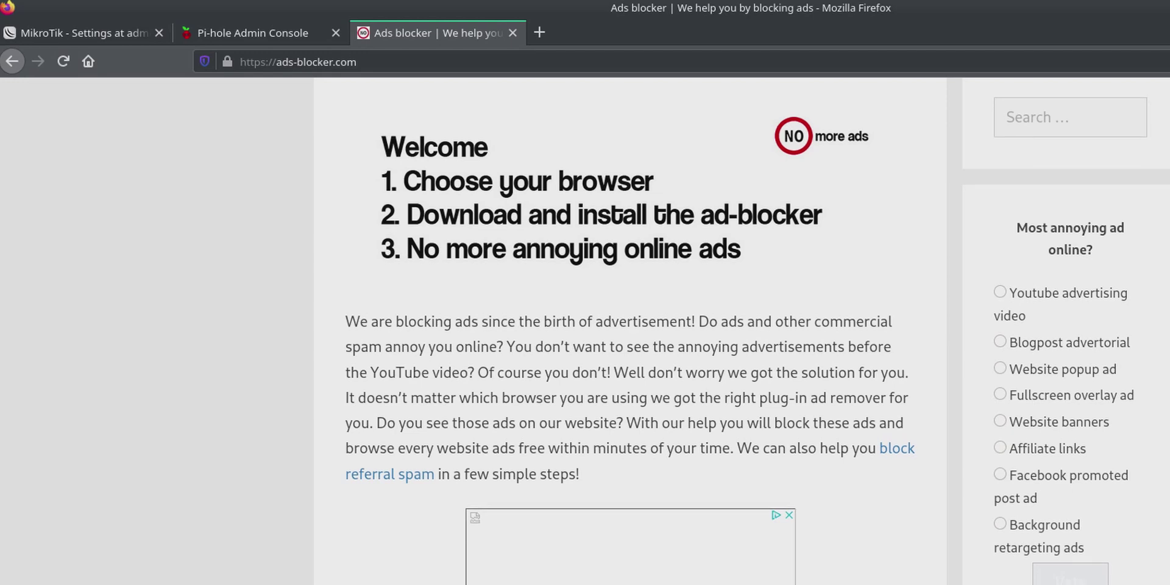
pyautogui.scroll(-1, 547, 538)
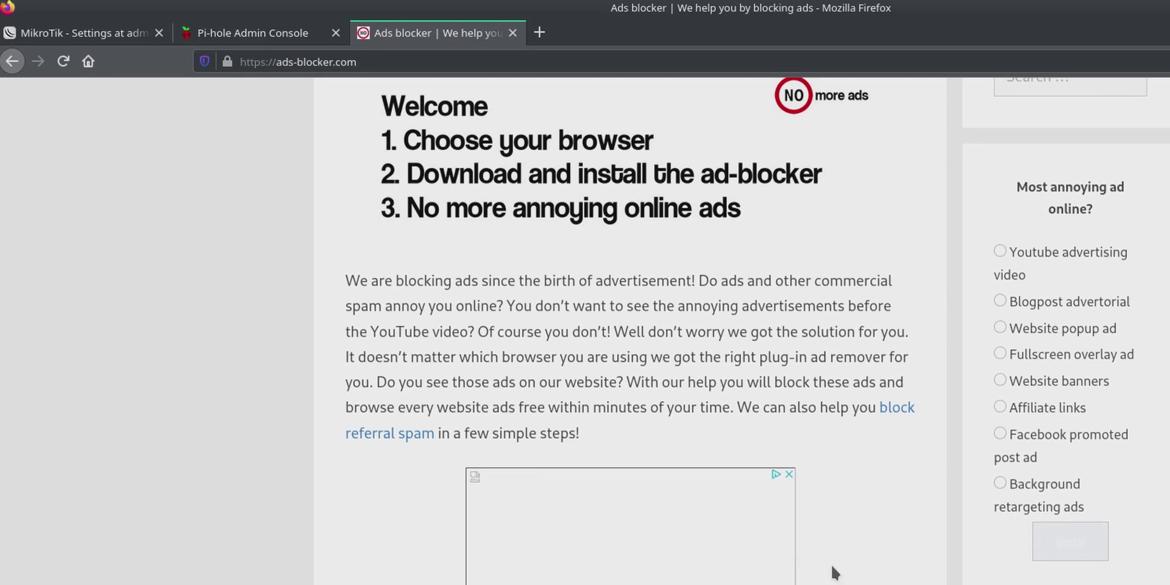
pyautogui.scroll(-3, 850, 576)
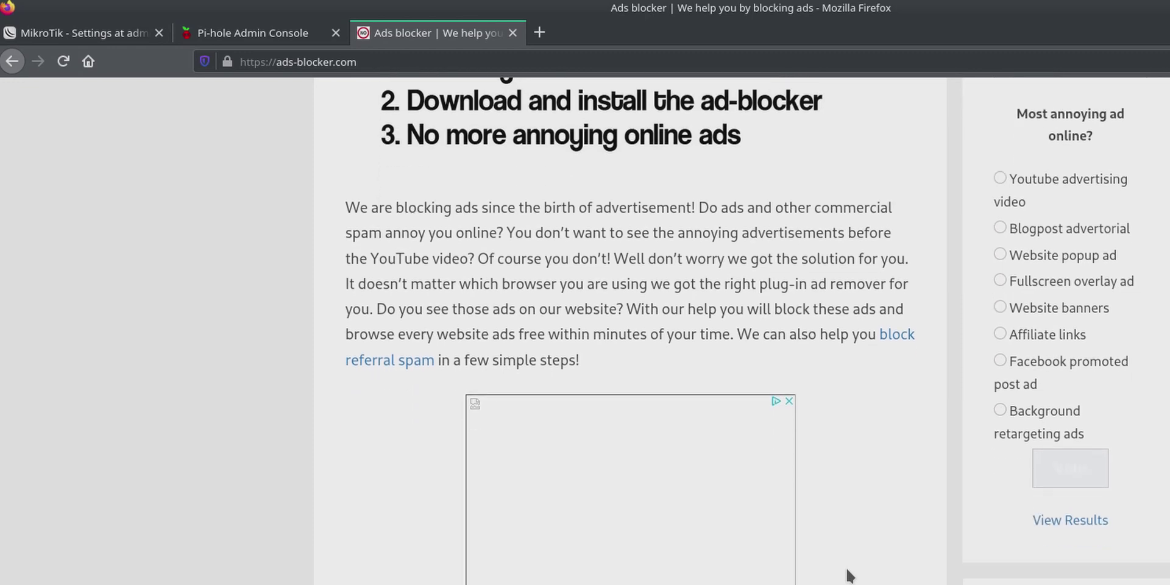
pyautogui.scroll(-1, 853, 577)
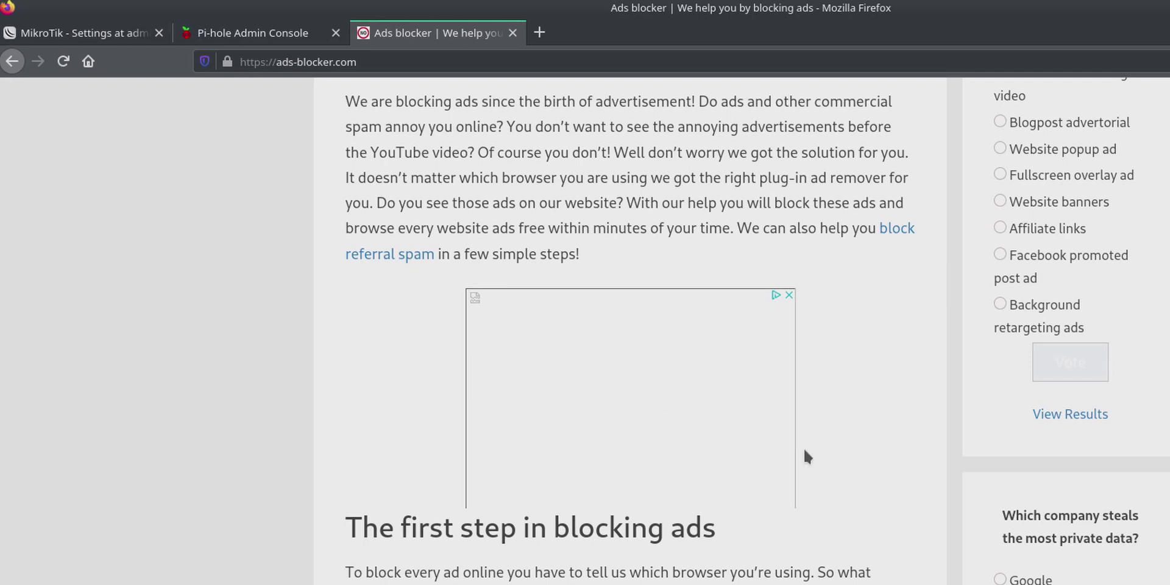
pyautogui.scroll(1, 823, 463)
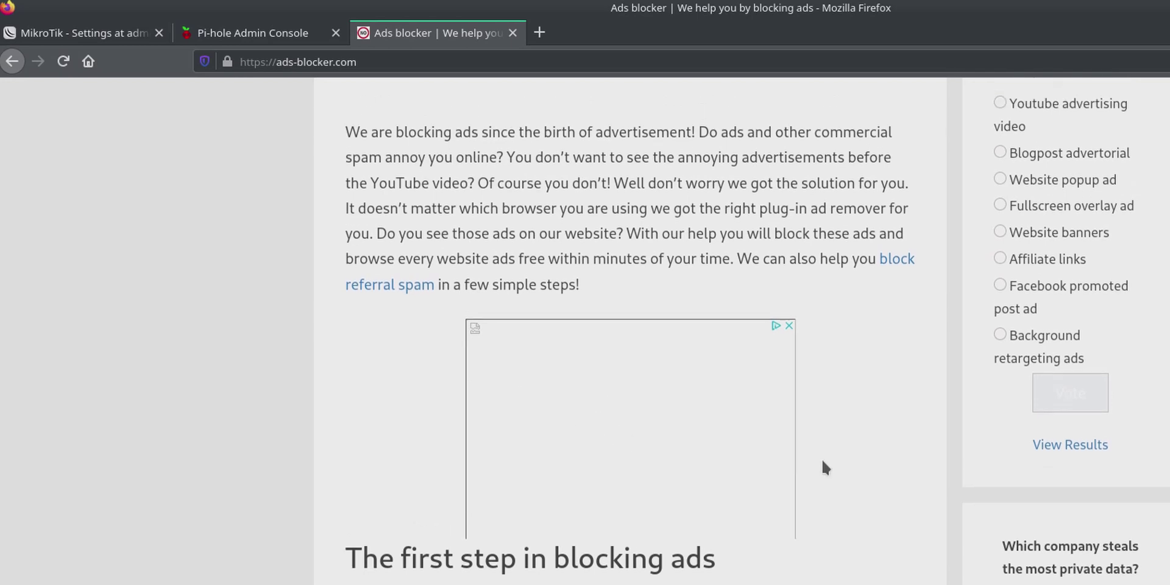